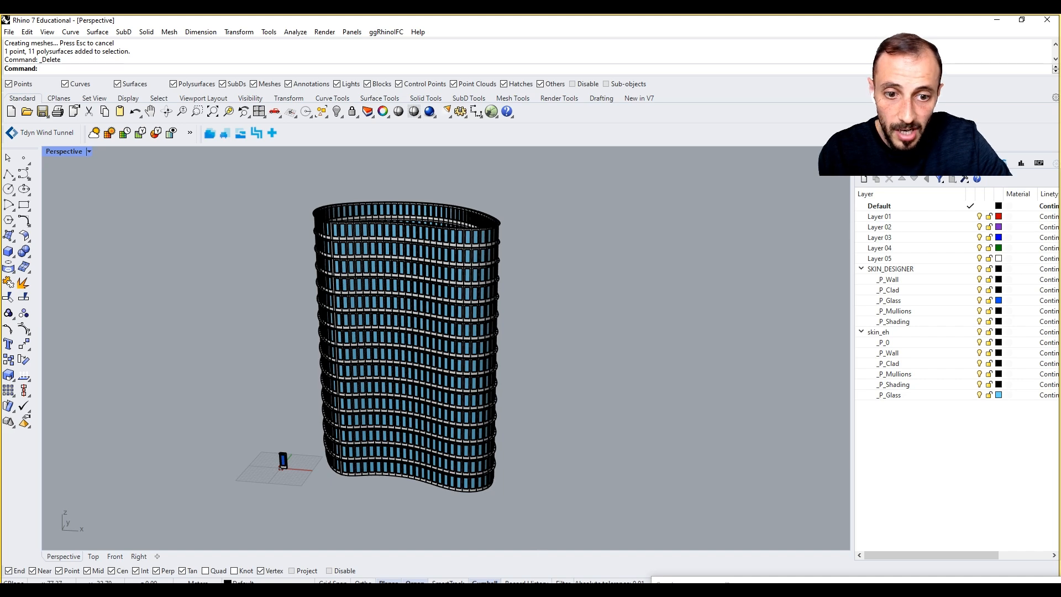
Bring up the Grasshopper window and place a point object on the ground in front of the existing facade panel.
left_click_drag(692, 582, 640, 233)
scroll(742, 510, "down", 8)
right_click_drag(742, 509, 842, 406)
scroll(275, 442, "up", 5)
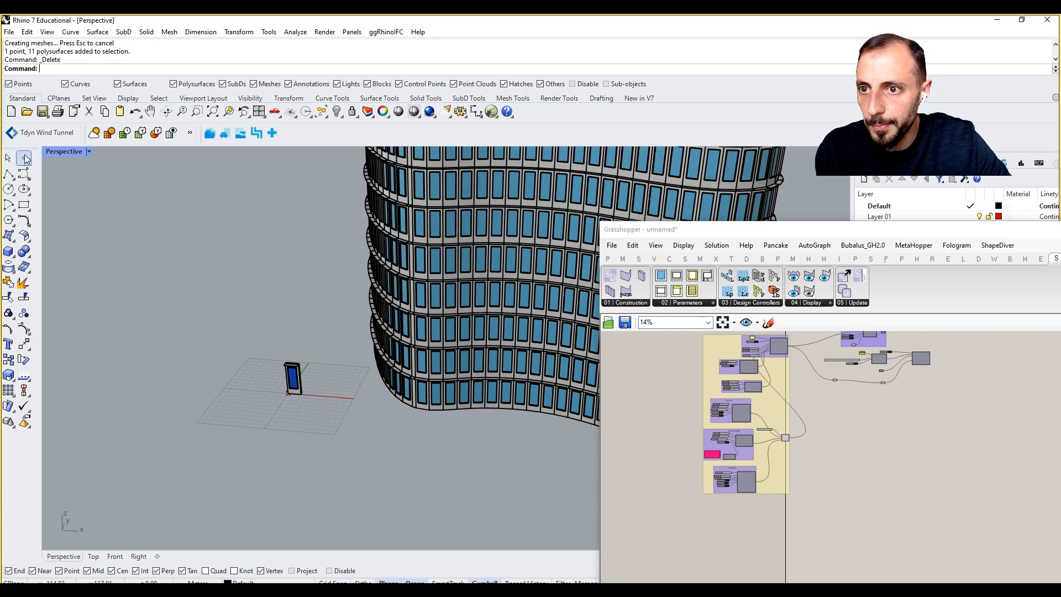
left_click(24, 159)
left_click(261, 473)
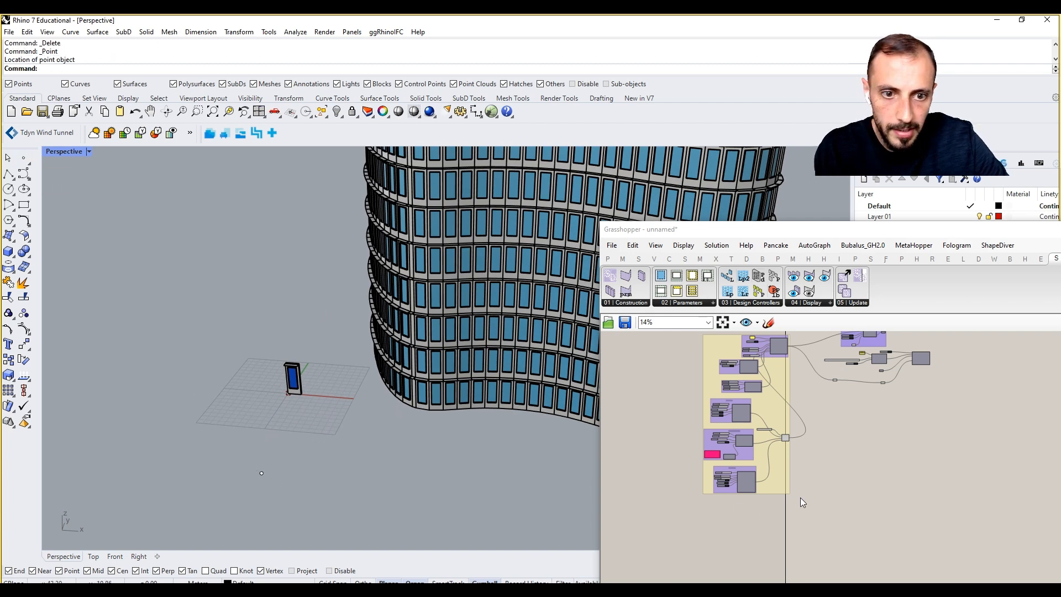
Add a SkinDesigner_SystemsPanel component on an empty canvas area beside the existing definition.
right_click_drag(786, 435, 769, 452)
left_click(635, 304)
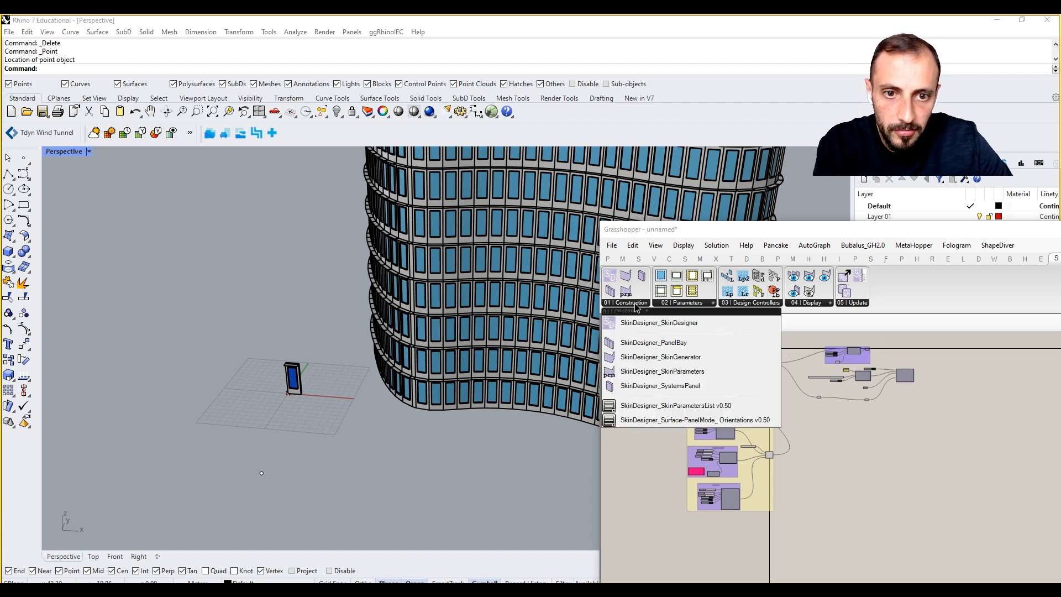
left_click(674, 385)
left_click(828, 464)
scroll(828, 463, "up", 8)
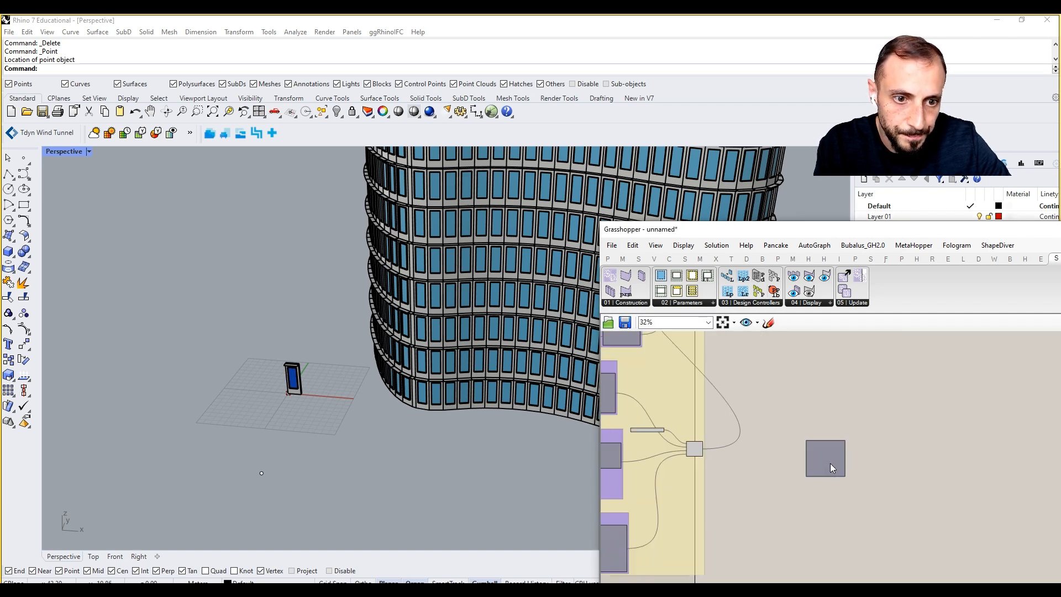
Create a text panel reading panel_2nd and connect it to the systems panel's name input.
double_click(758, 413)
type("//panel_")
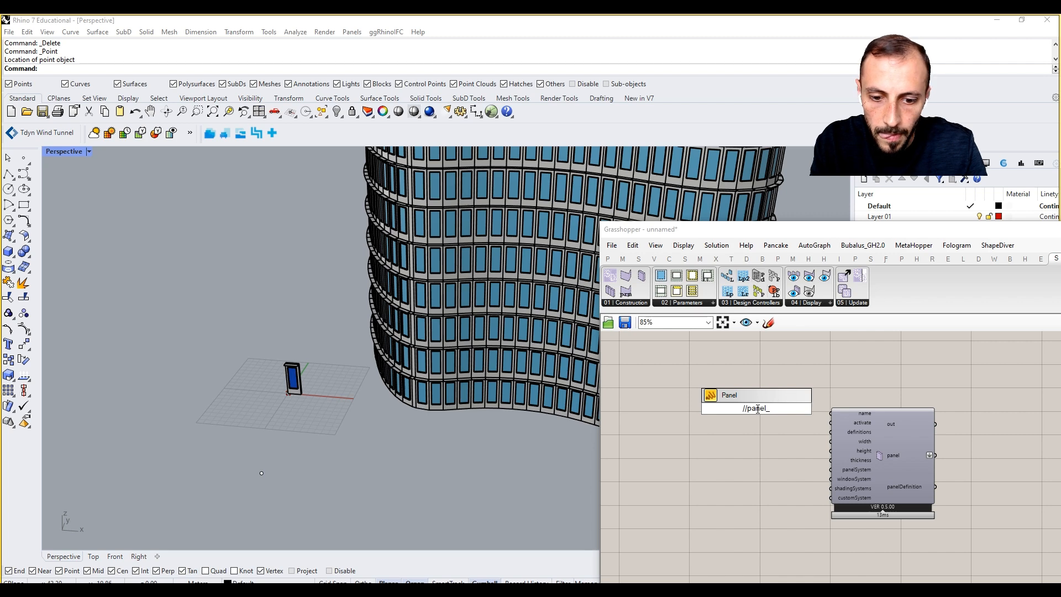
type("2nd")
key("Return")
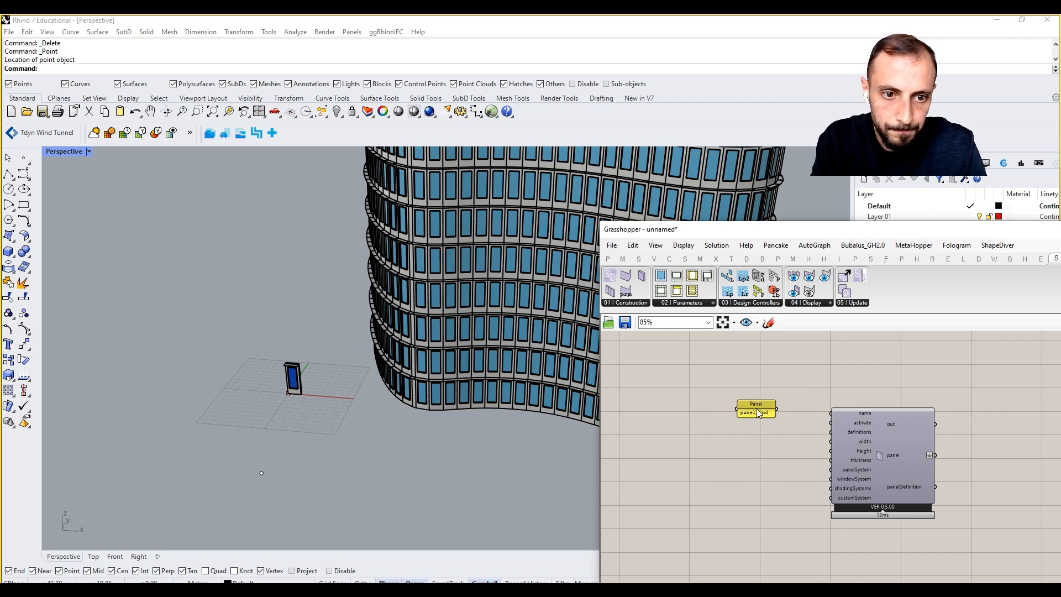
scroll(777, 413, "up", 1)
left_click_drag(809, 410, 844, 414)
Add a Boolean Toggle and connect it to the systems panel's activate input.
double_click(773, 469)
type("tog")
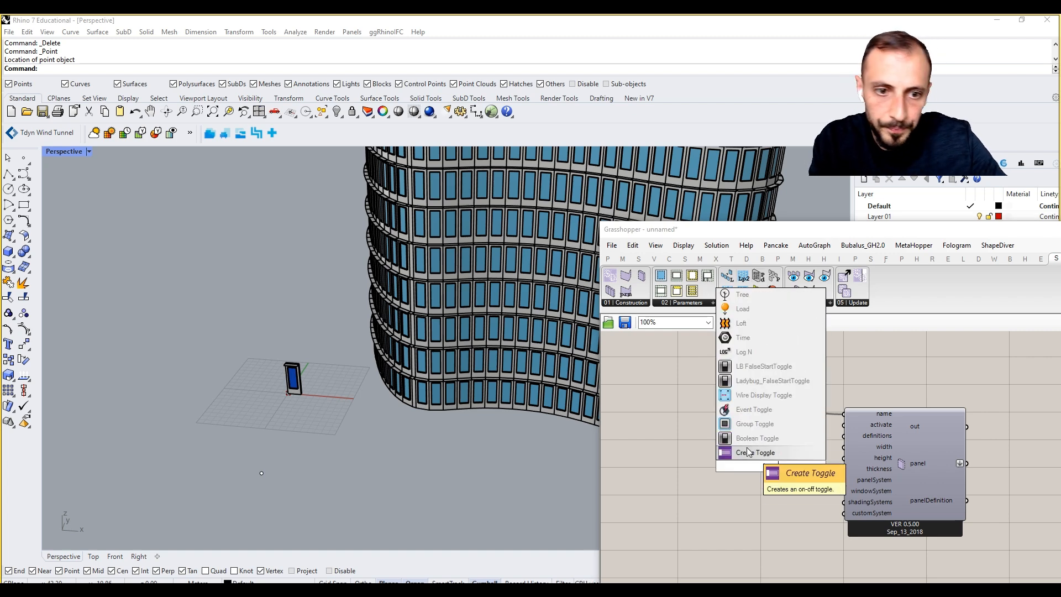
left_click(755, 450)
left_click_drag(774, 470, 840, 426)
Create a number slider set to 2.00 and connect it to the systems panel's width input.
double_click(748, 486)
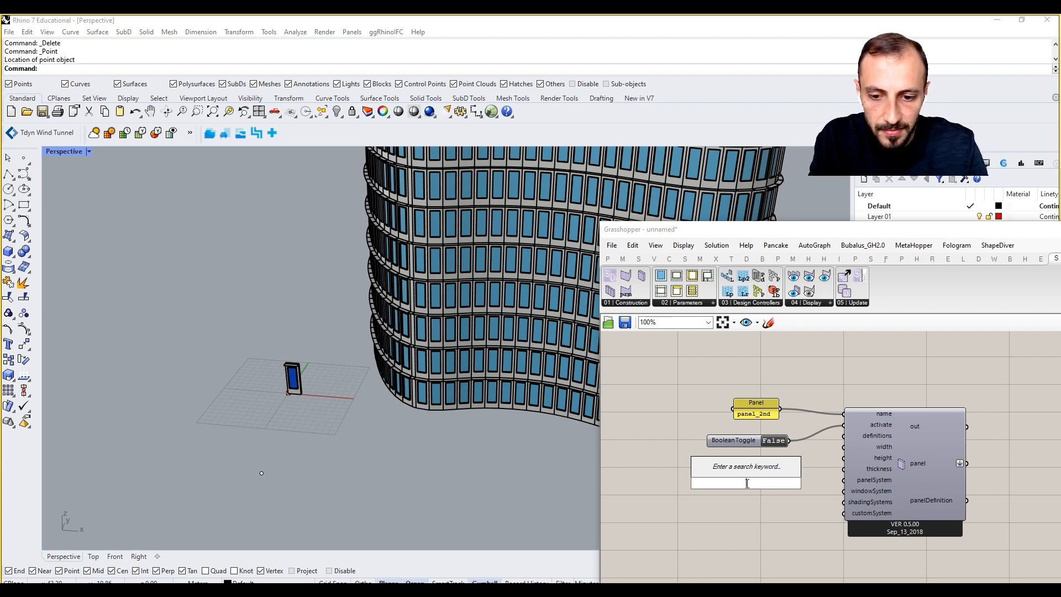
type("2.00")
key("Return")
left_click_drag(794, 466, 843, 447)
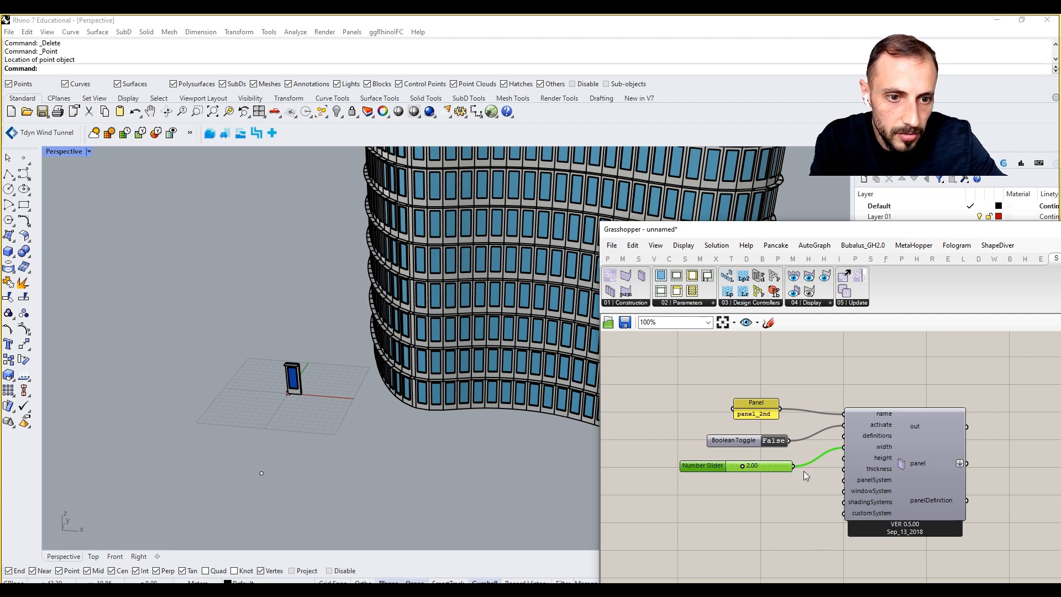
Create a number slider set to 5.00 and connect it to the systems panel's height input.
double_click(768, 498)
type("5")
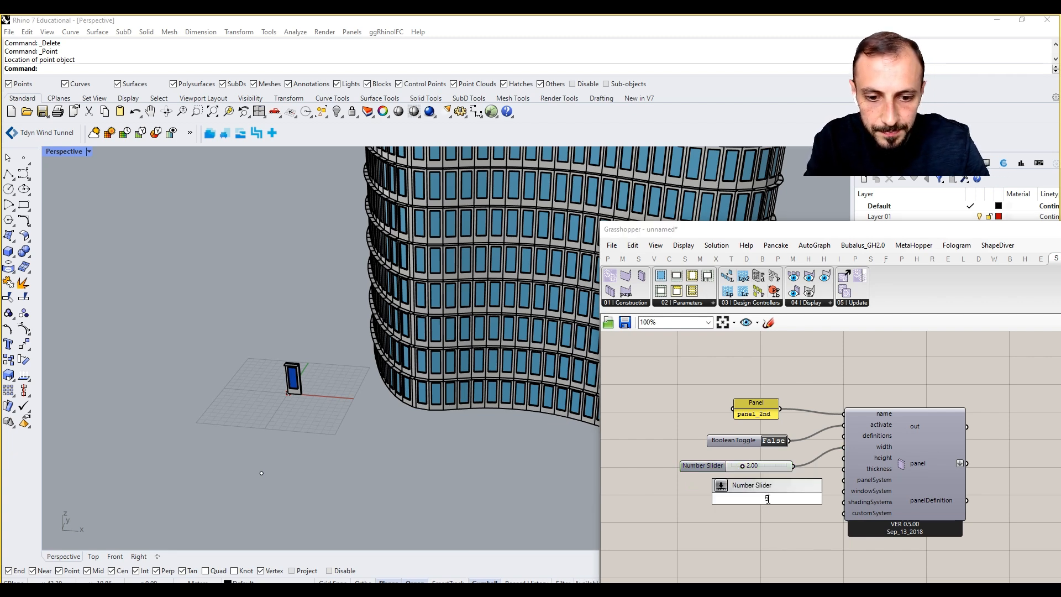
type(".00")
key("Return")
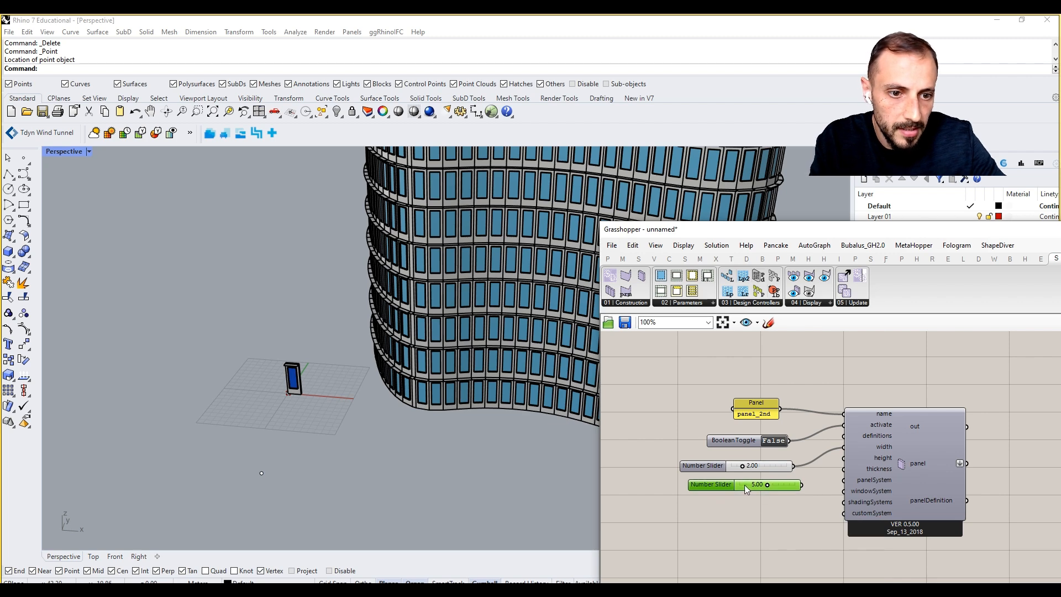
left_click_drag(824, 469, 843, 458)
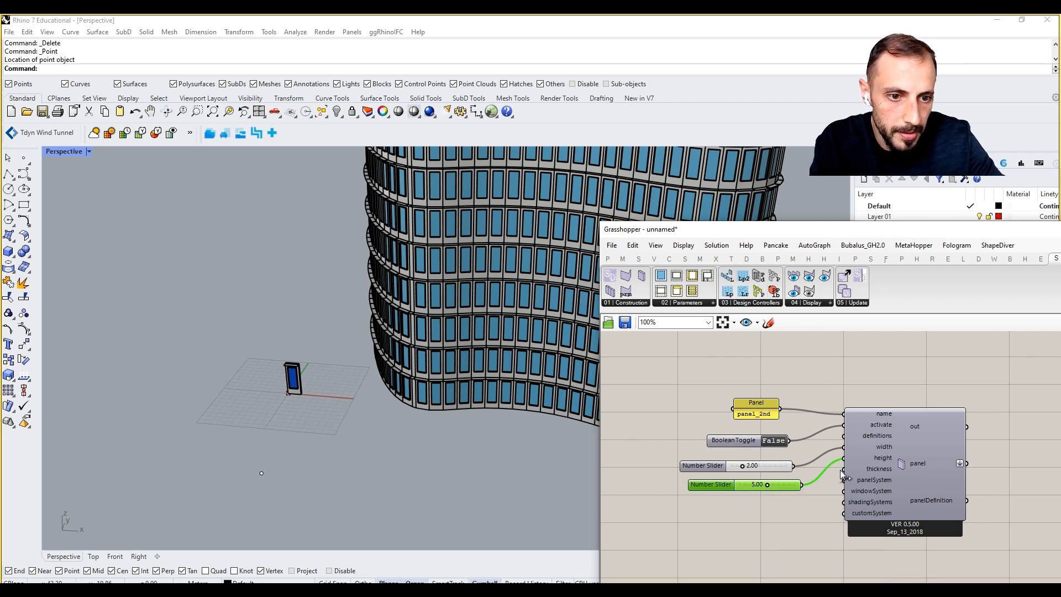
Create a number slider set to 0.34 and connect it to the systems panel's thickness input.
double_click(774, 522)
type("0.34")
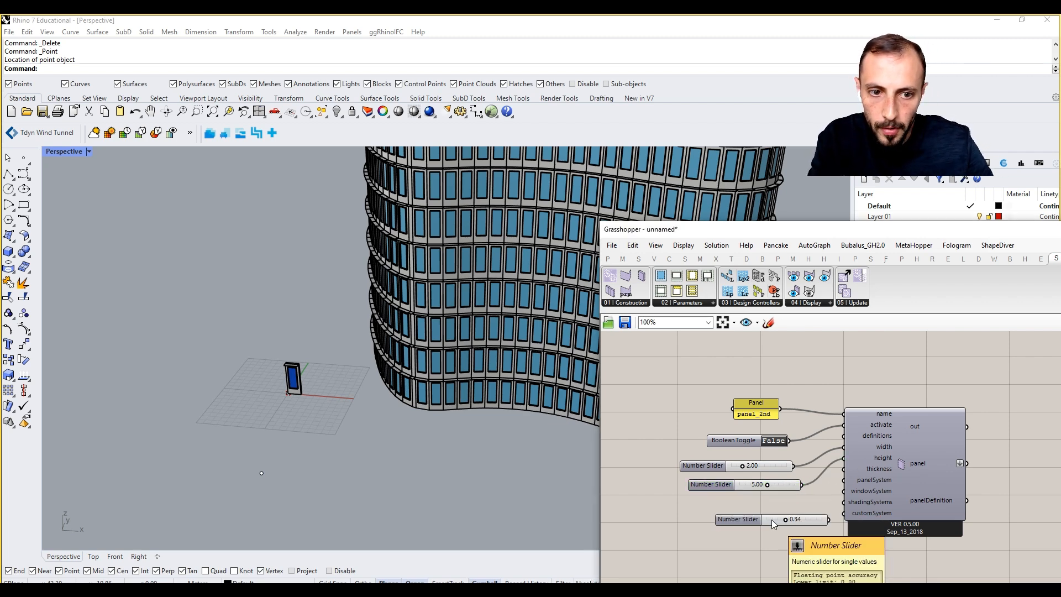
key("Return")
left_click_drag(800, 503, 843, 474)
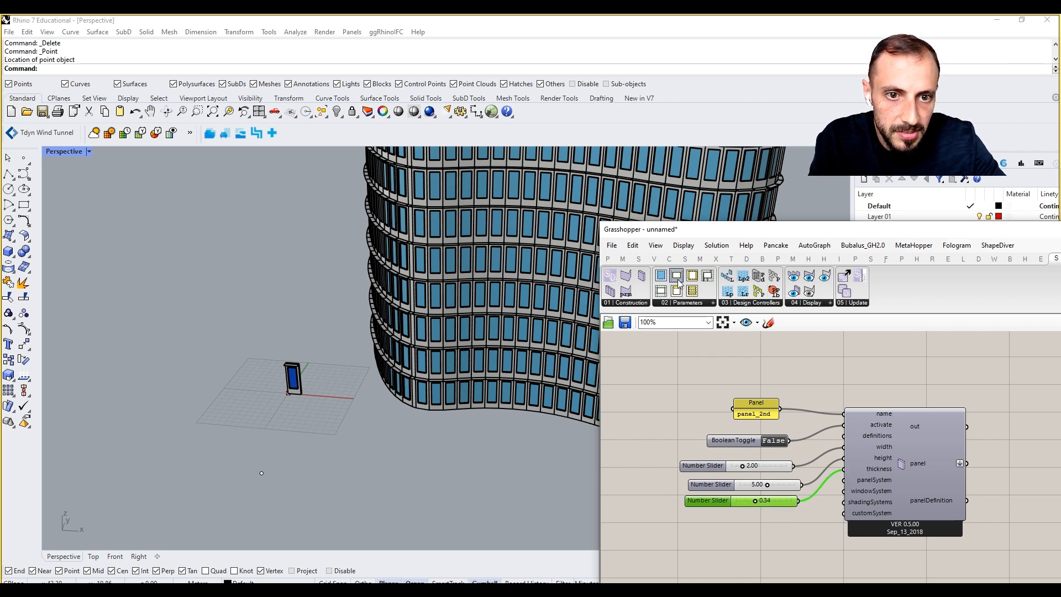
Add the SkinDesigner panel system parameters component and connect its output to the panelSystem input.
left_click(678, 279)
left_click(726, 537)
right_click_drag(768, 520, 739, 452)
left_click_drag(740, 467, 855, 438)
Add the SkinDesigner window system parameters component and connect its output to the windowSystem input.
left_click(662, 292)
left_click(733, 562)
right_click_drag(733, 563, 709, 441)
left_click_drag(719, 440, 807, 404)
scroll(796, 479, "down", 1)
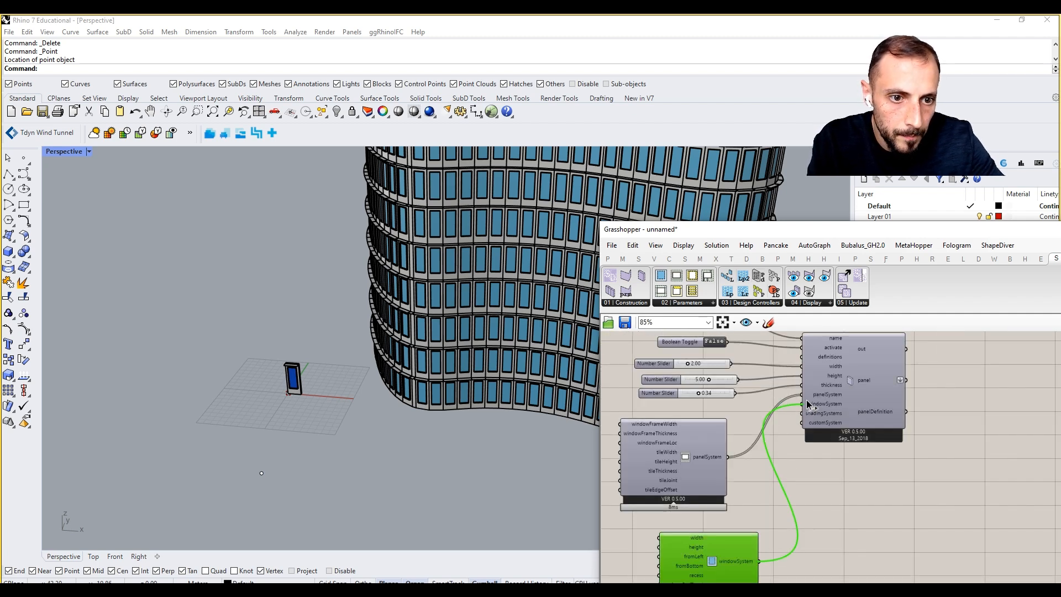
Add the SkinDesigner panel display component with drawGeometry and drawBreps inputs beside the systems panel component.
left_click(834, 460)
right_click_drag(853, 471, 792, 515)
left_click(816, 304)
left_click(845, 338)
left_click(967, 412)
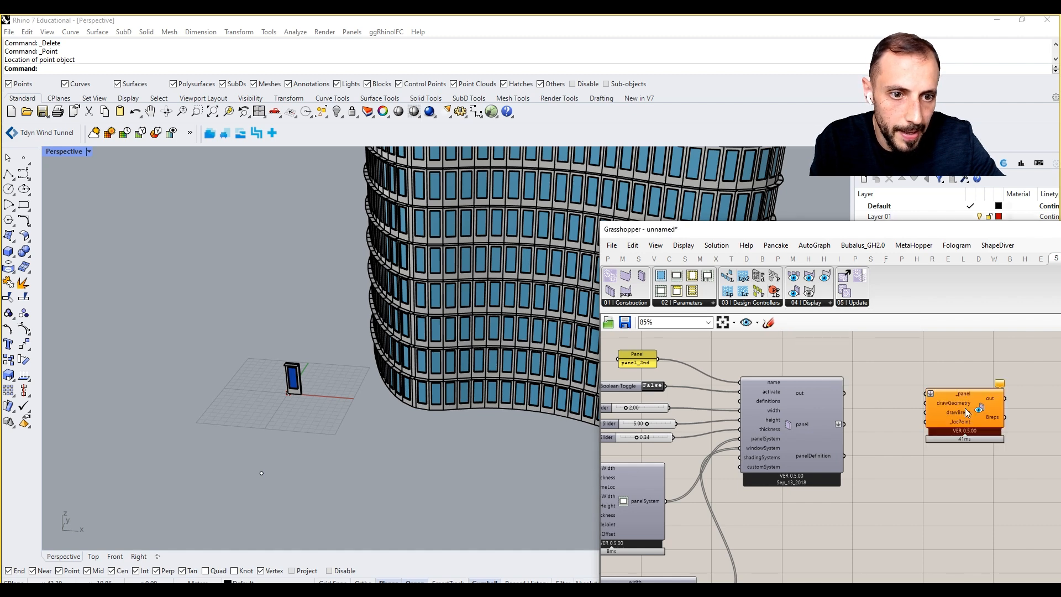
Reference the placed point with a Point parameter feeding _locPoint, and connect the systems panel's panel output to the display component's _panel input.
double_click(904, 423)
type("point")
key("Return")
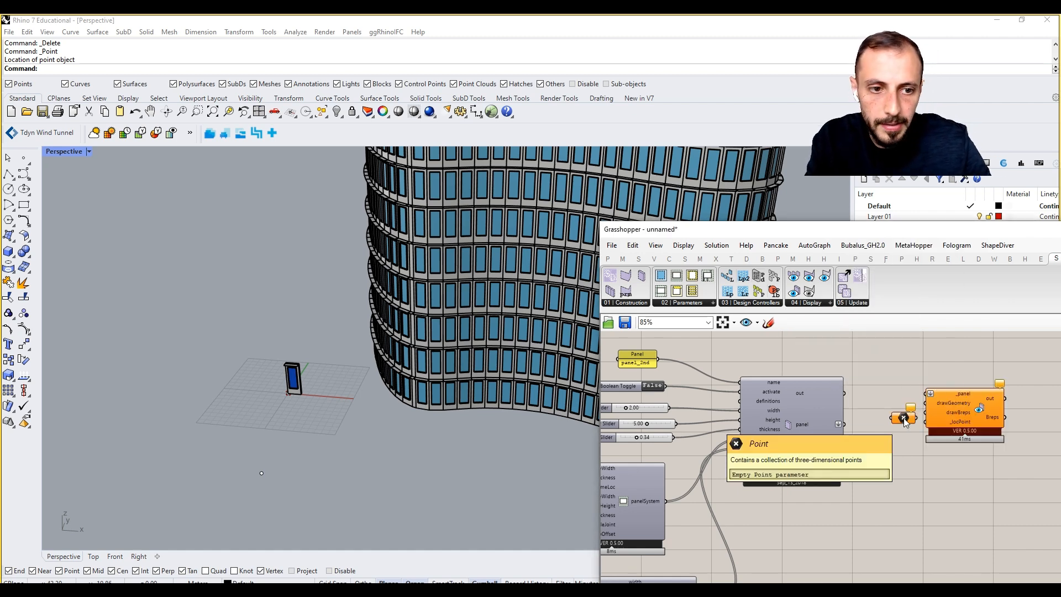
right_click(901, 419)
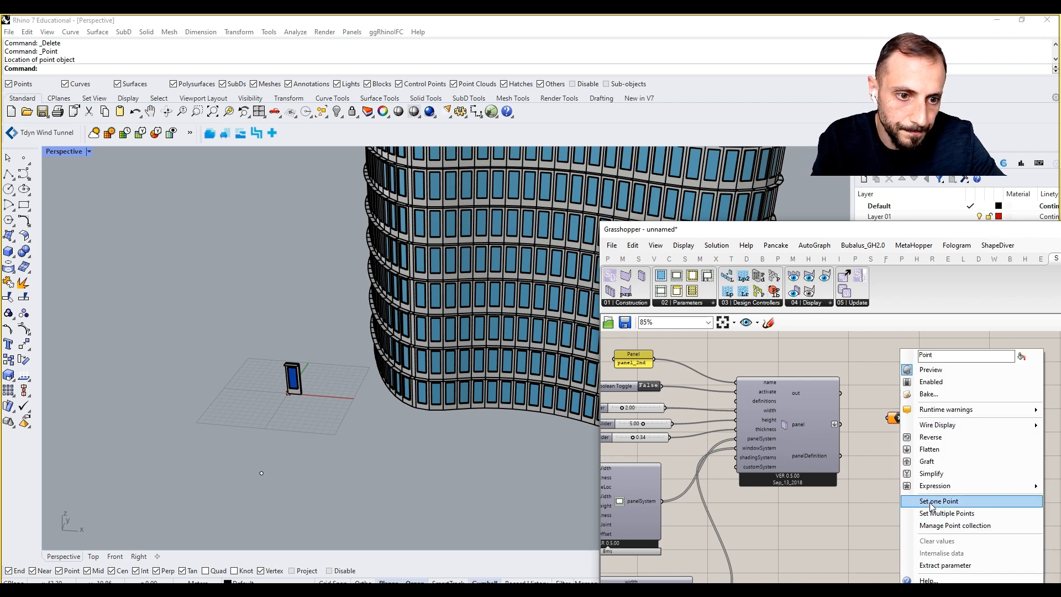
left_click(931, 502)
left_click_drag(213, 444, 279, 502)
left_click_drag(891, 423, 922, 422)
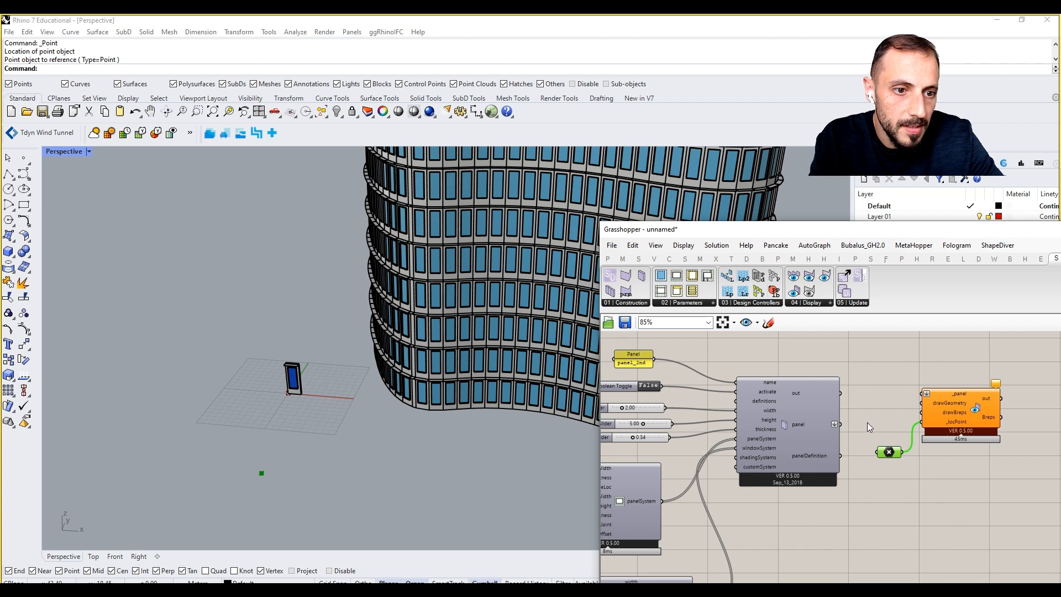
left_click_drag(840, 424, 922, 393)
left_click(915, 375)
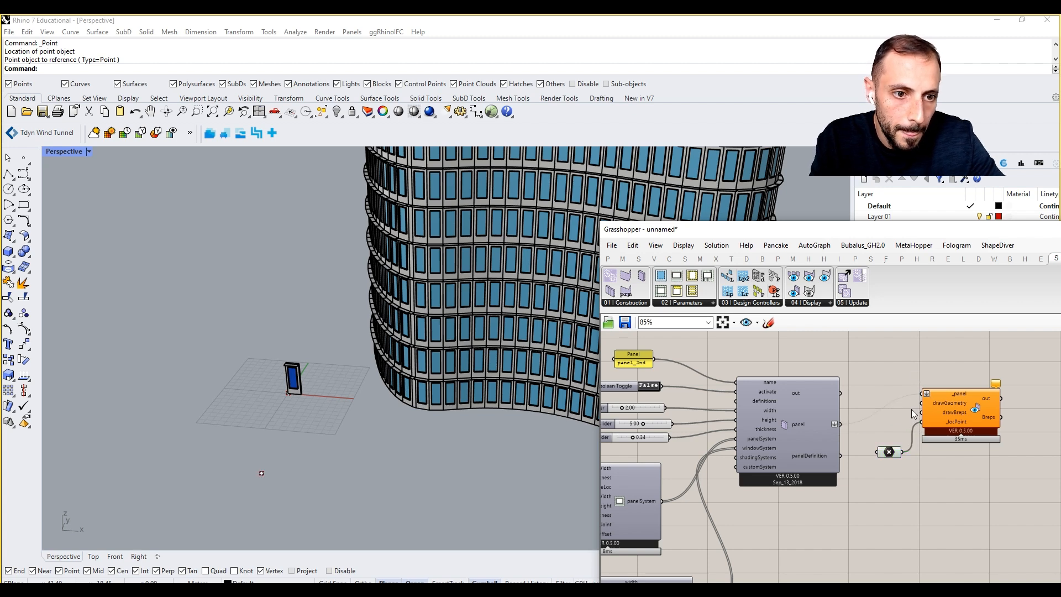
Add two Boolean Toggles and connect them to the display component's drawGeometry and drawBreps inputs.
right_click_drag(891, 363, 805, 362)
double_click(804, 363)
type("togg")
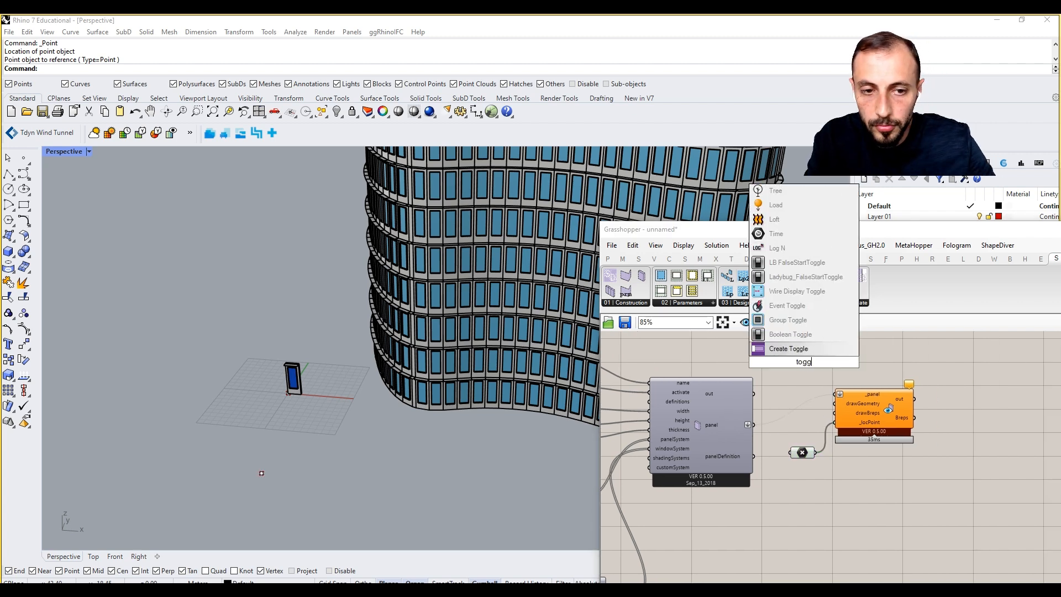
left_click(797, 336)
left_click_drag(891, 424, 970, 431)
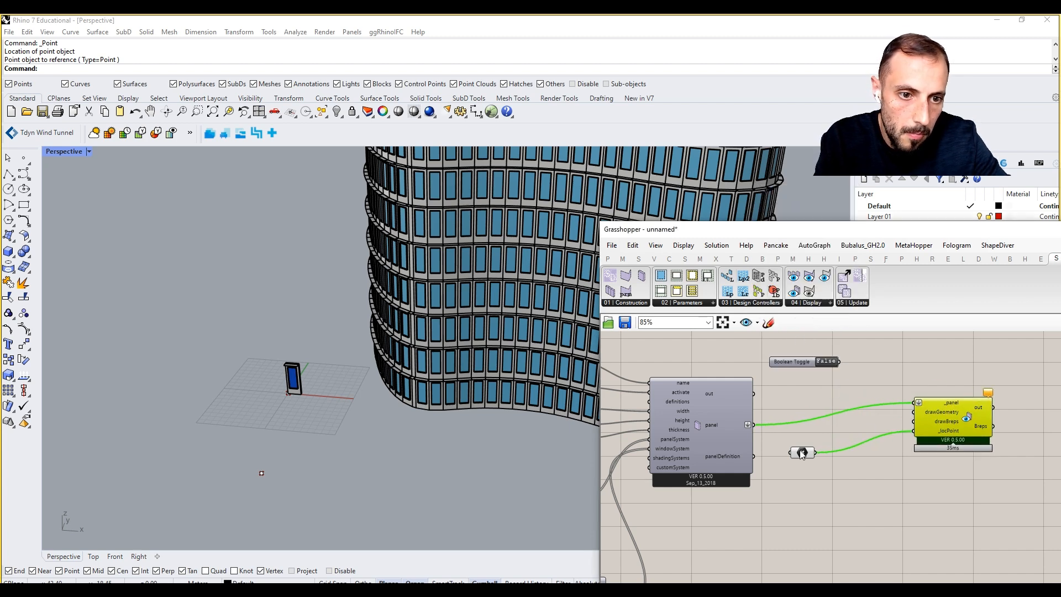
left_click_drag(800, 454, 810, 482)
left_click_drag(802, 363, 913, 412)
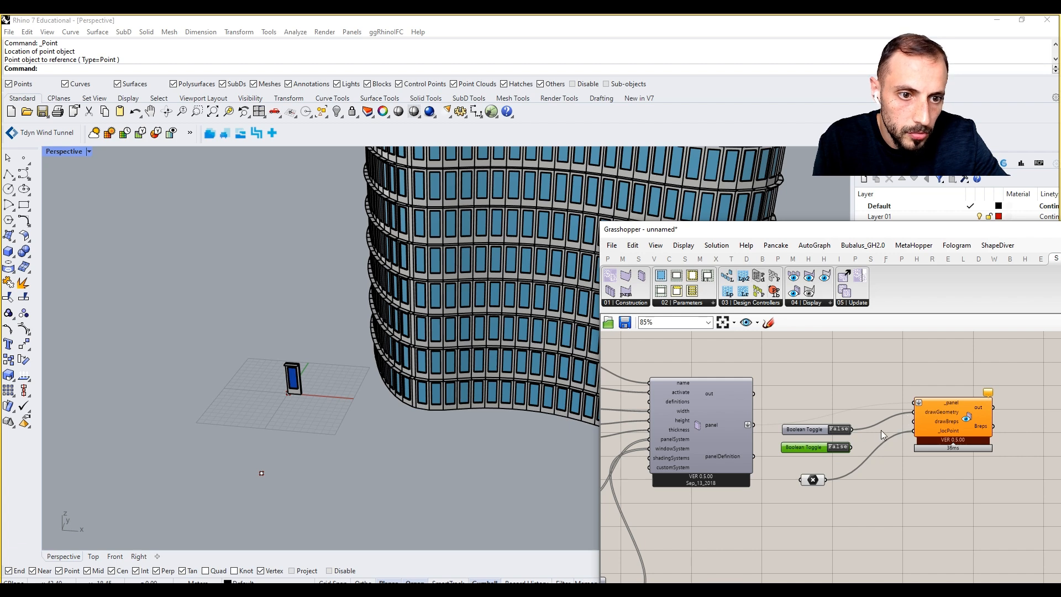
left_click_drag(853, 446, 912, 422)
Add a Geometry parameter and connect the display component's Breps output to it.
right_click_drag(923, 474, 871, 472)
double_click(893, 486)
type("geo")
key("Return")
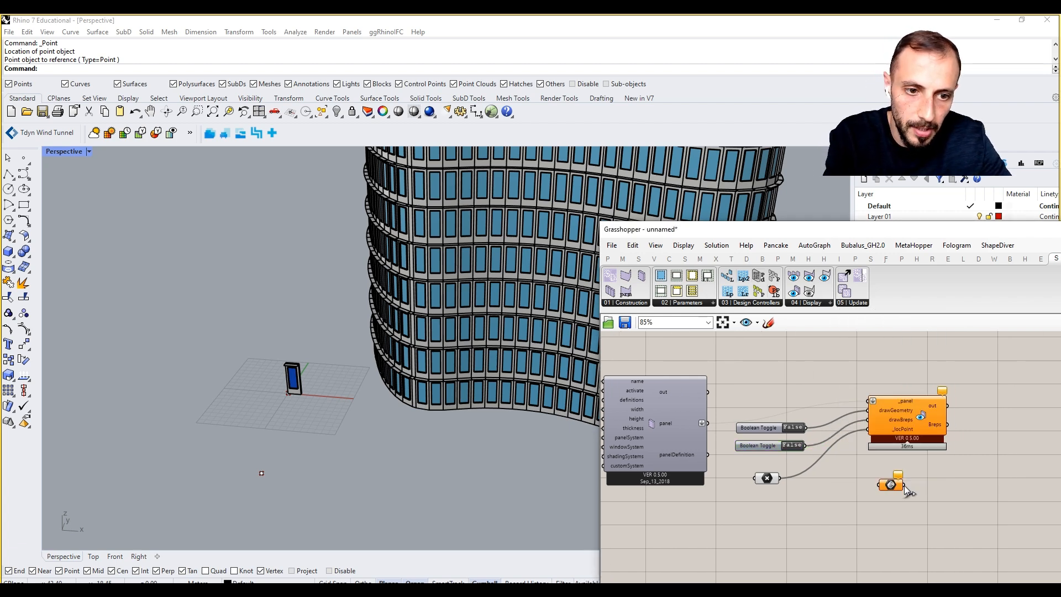
left_click_drag(897, 489, 965, 447)
Switch the drawBreps, activate and drawGeometry toggles to True to draw the second panel at the point.
double_click(794, 446)
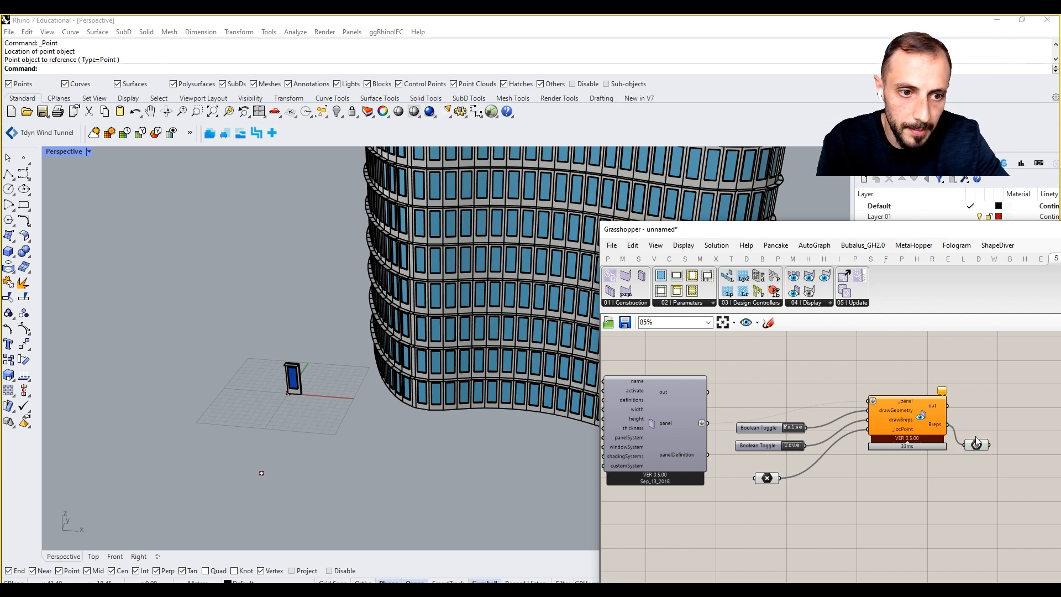
right_click_drag(766, 417, 891, 416)
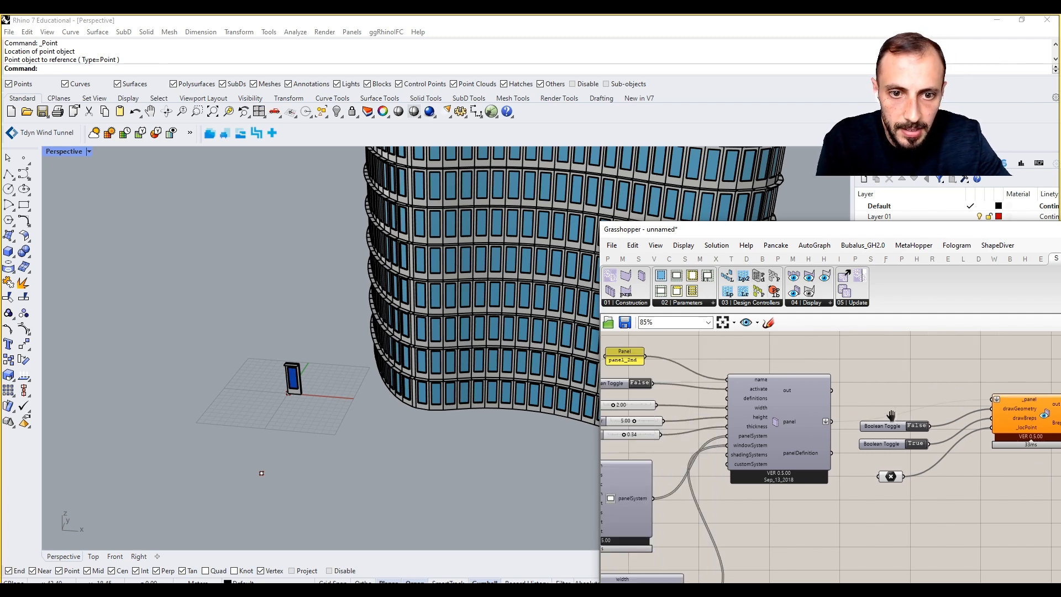
double_click(642, 382)
right_click_drag(945, 442, 850, 441)
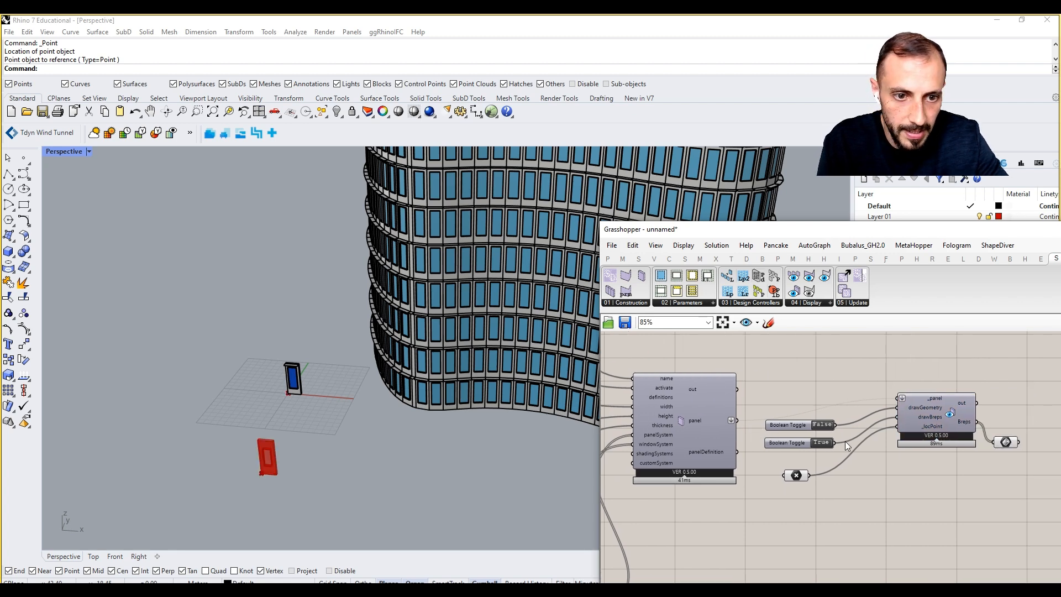
double_click(823, 424)
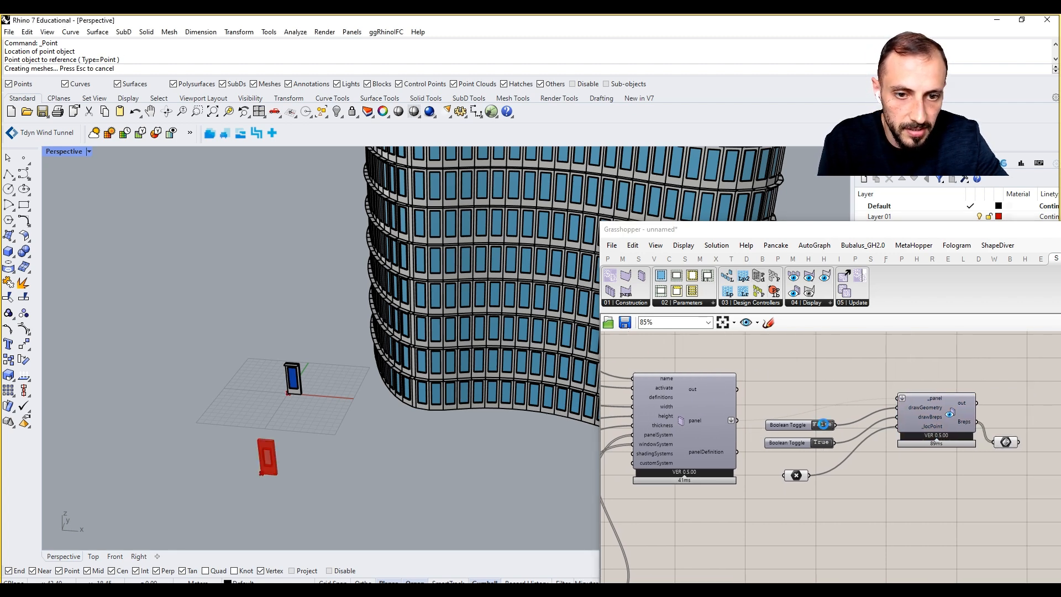
Turn off the preview of the Geometry parameter holding the panel's breps.
left_click(1005, 442)
middle_click(1007, 442)
left_click(1016, 417)
left_click(1017, 416)
Create a number slider set to 0.5 and connect it to the window system's width input.
scroll(944, 430, "down", 4)
scroll(783, 476, "up", 4)
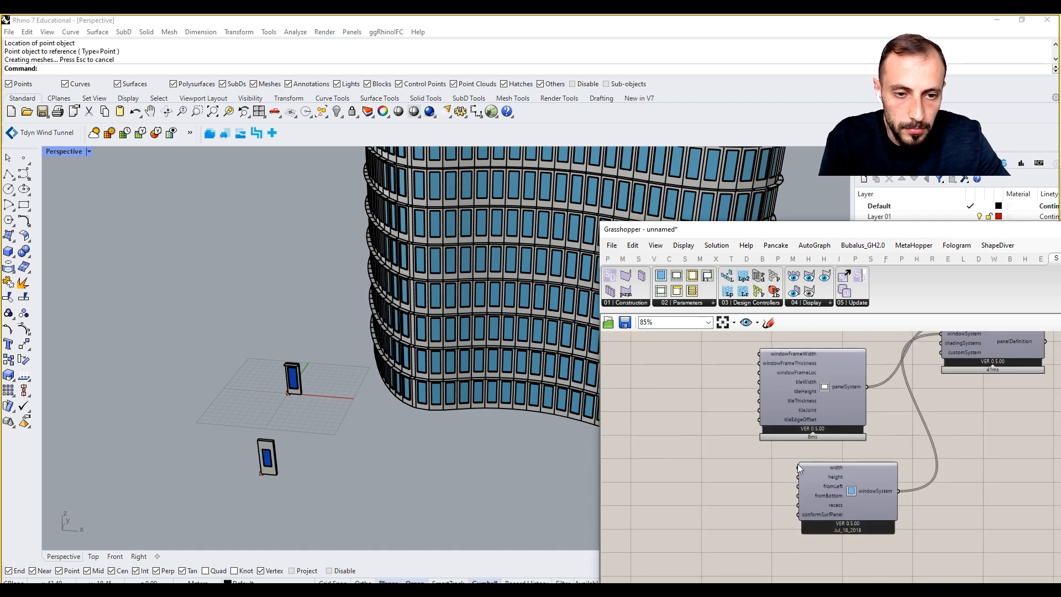
double_click(736, 503)
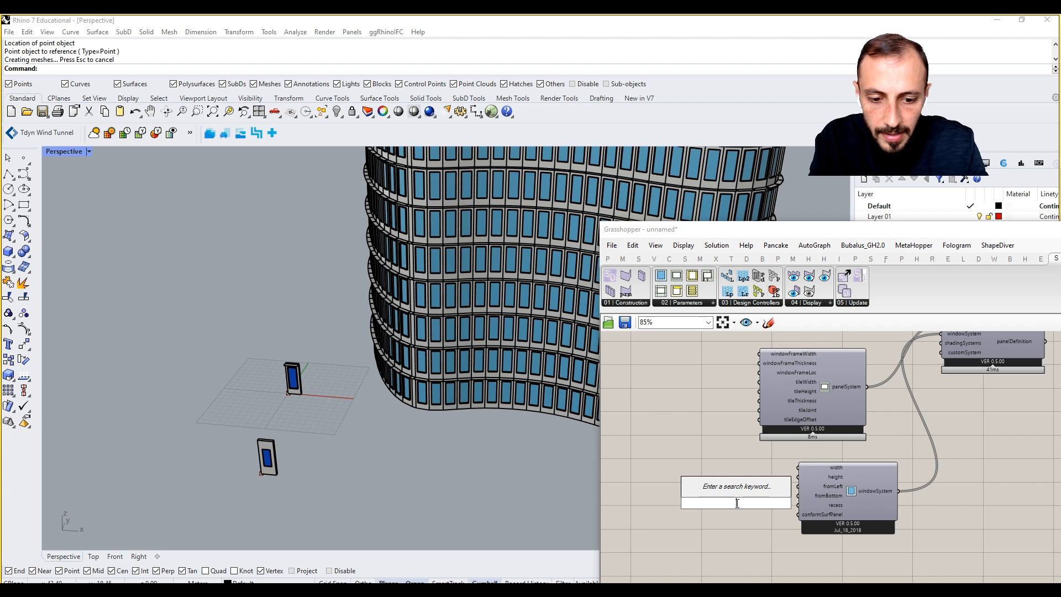
type("5")
key("Return")
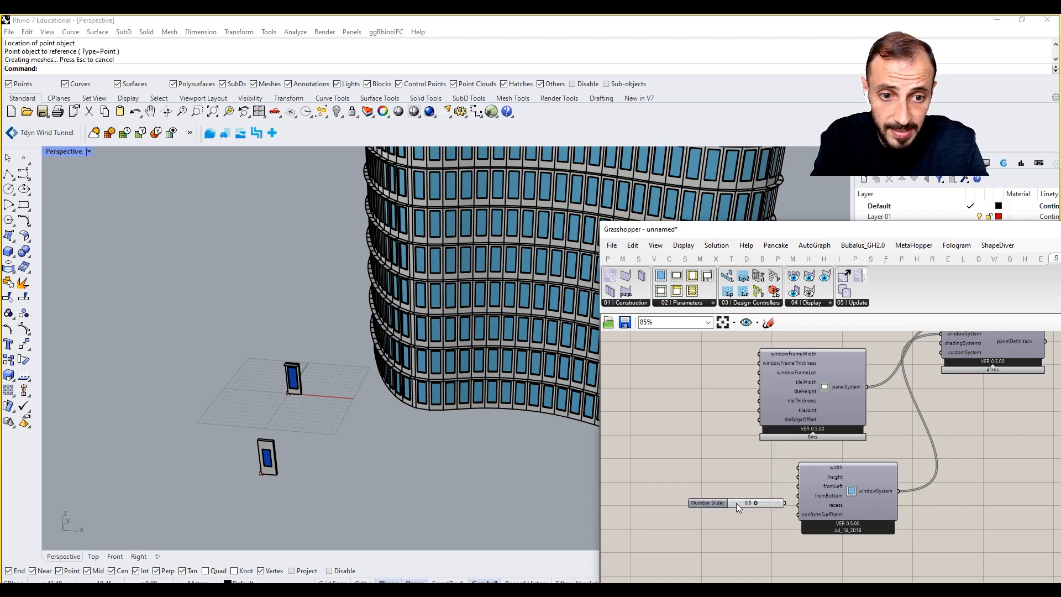
scroll(725, 460, "up", 2)
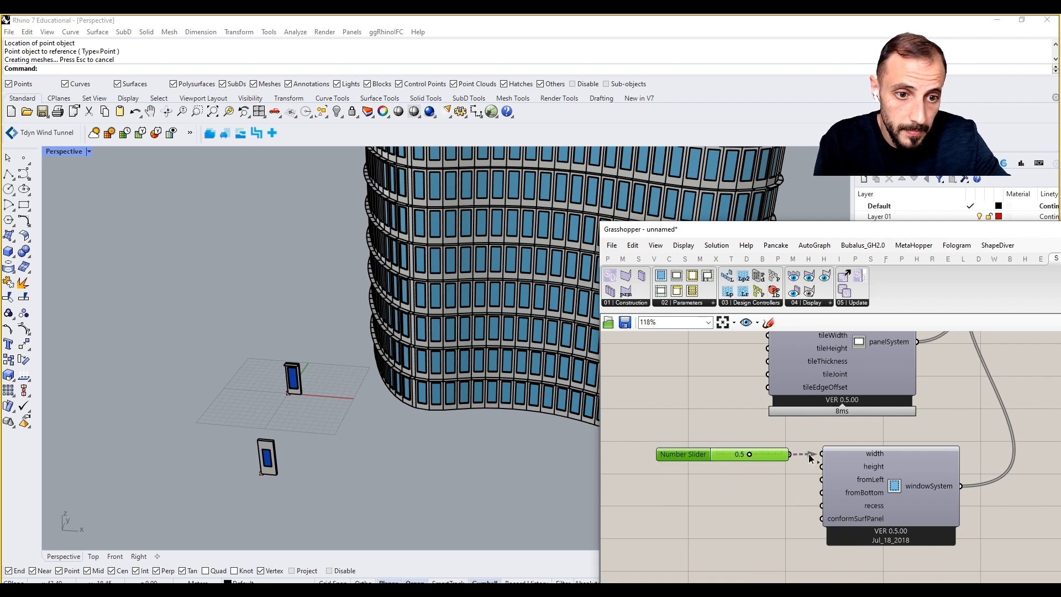
right_click_drag(367, 467, 370, 458, "shift")
scroll(738, 467, "up", 2)
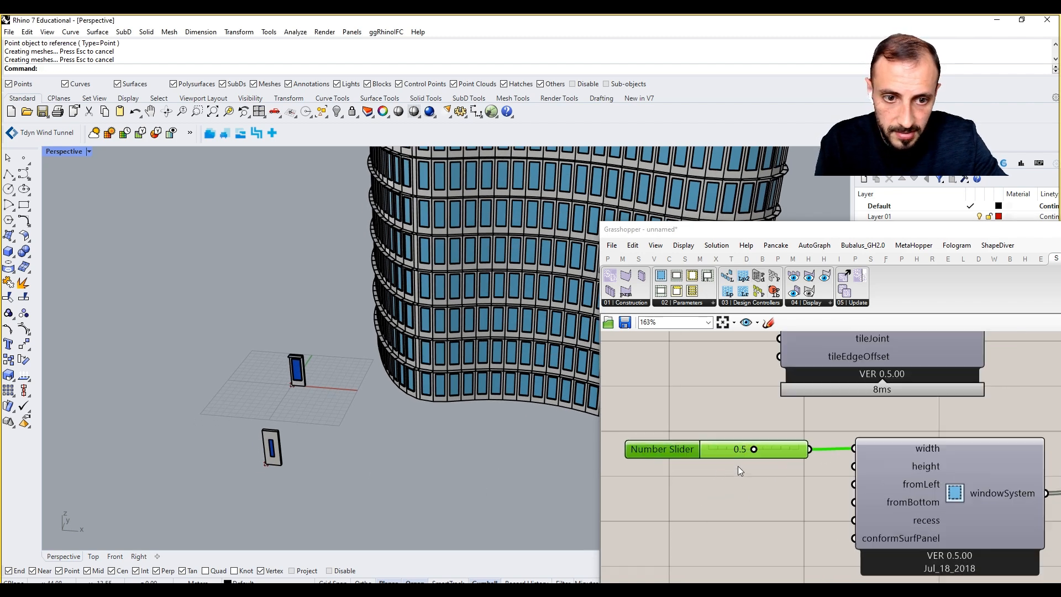
Create a number slider set to 4.5 and connect it to the window system's height input.
double_click(741, 486)
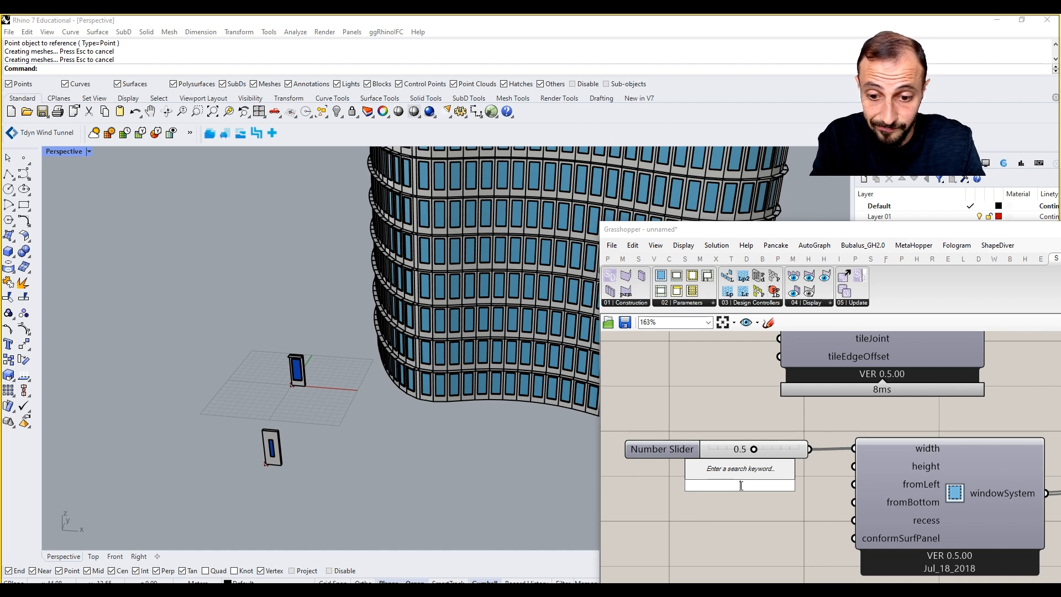
type("4.5")
key("Return")
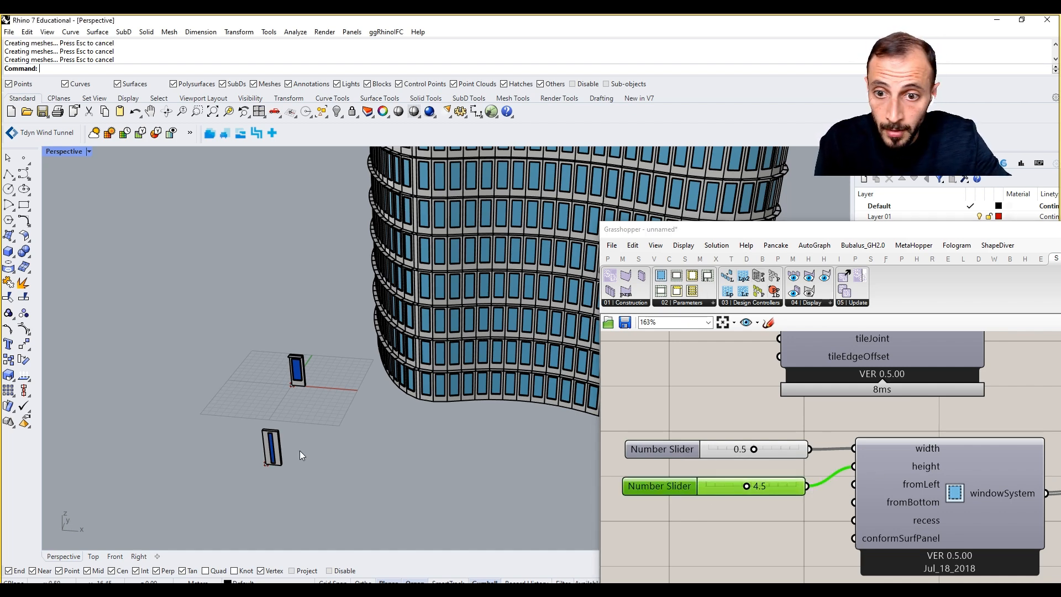
Examine the second panel's window in the viewport and look through the panel definition and its place among the other canvas components.
scroll(275, 389, "up", 5)
scroll(802, 490, "down", 4)
right_click_drag(909, 459, 817, 500)
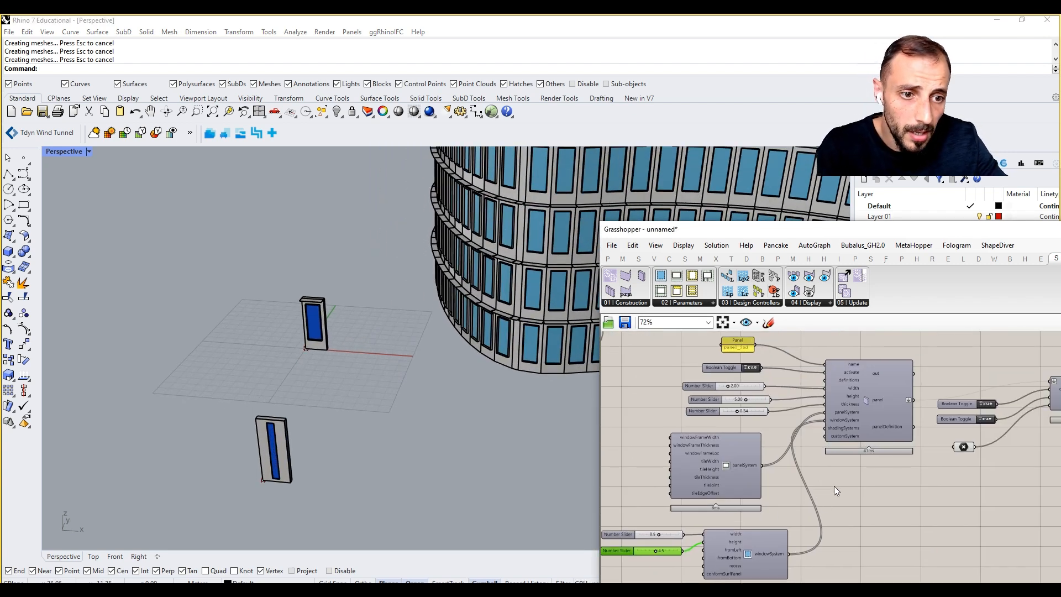
right_click_drag(955, 412, 801, 486)
scroll(890, 456, "down", 3)
scroll(924, 450, "up", 3)
right_click_drag(929, 452, 874, 498)
scroll(874, 499, "down", 6)
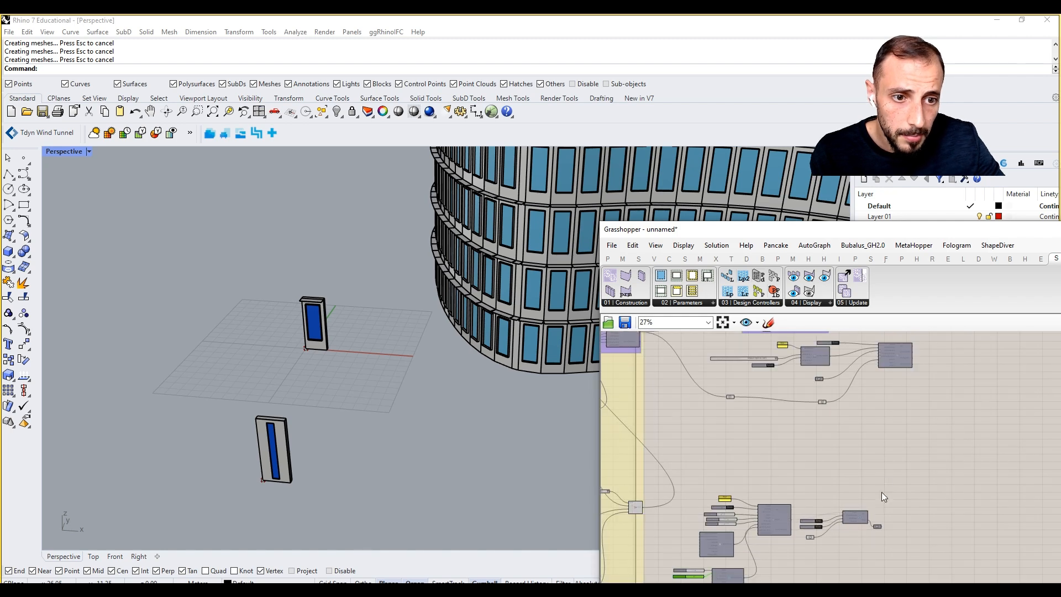
scroll(874, 425, "up", 3)
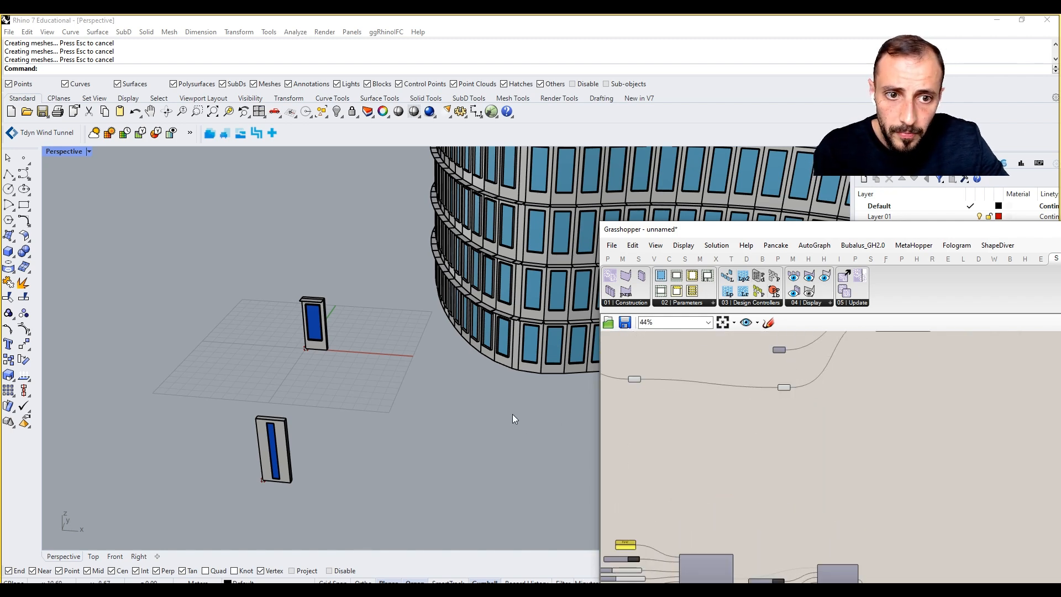
Unhide only the tower's hidden base surface with ShowSelected.
scroll(515, 419, "down", 6)
scroll(466, 407, "up", 3)
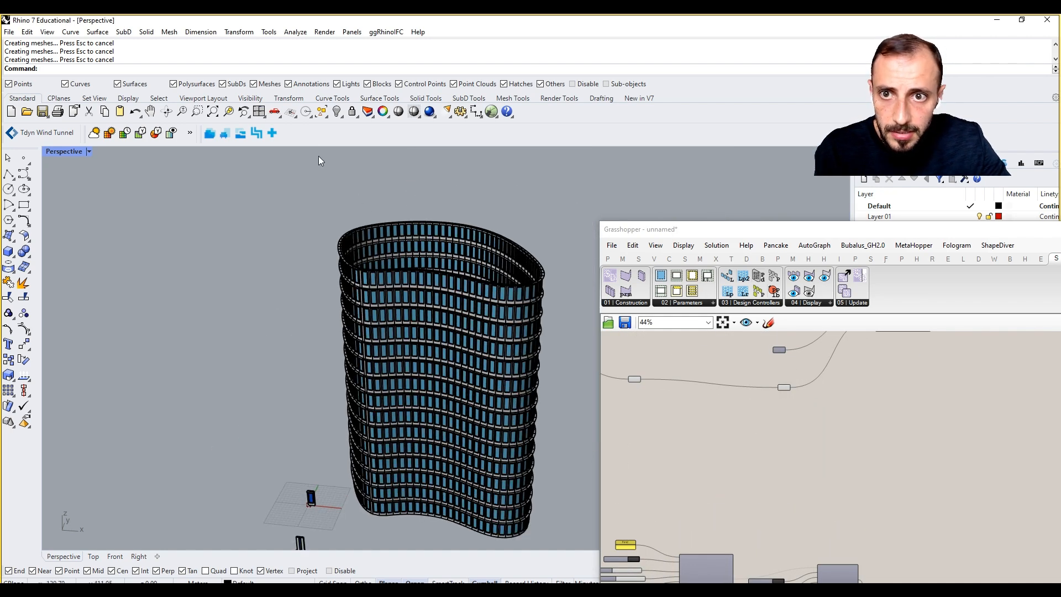
left_click(338, 113)
left_click(369, 135)
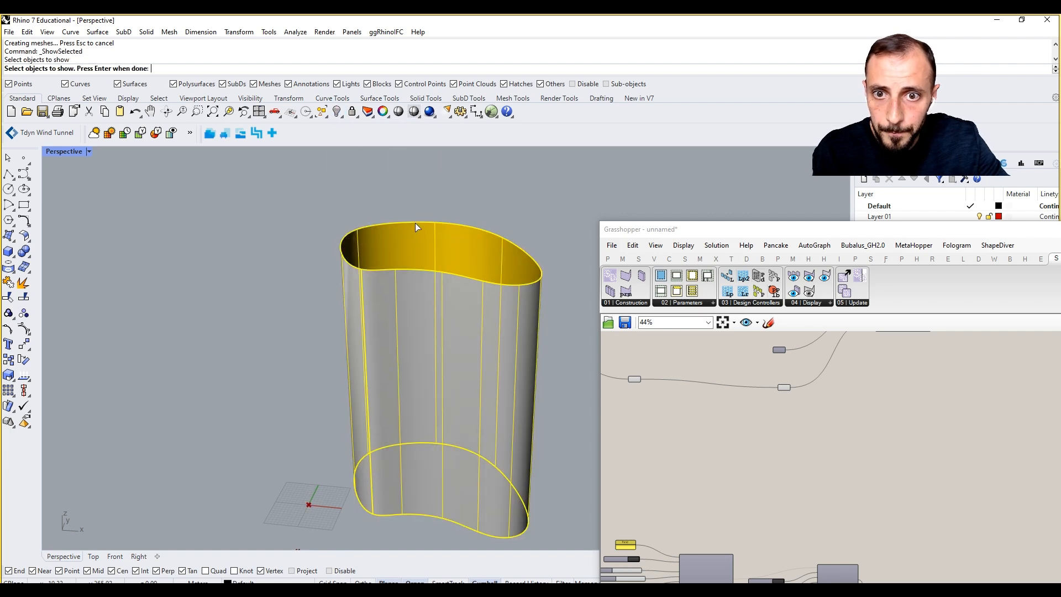
left_click(416, 224)
key("Return")
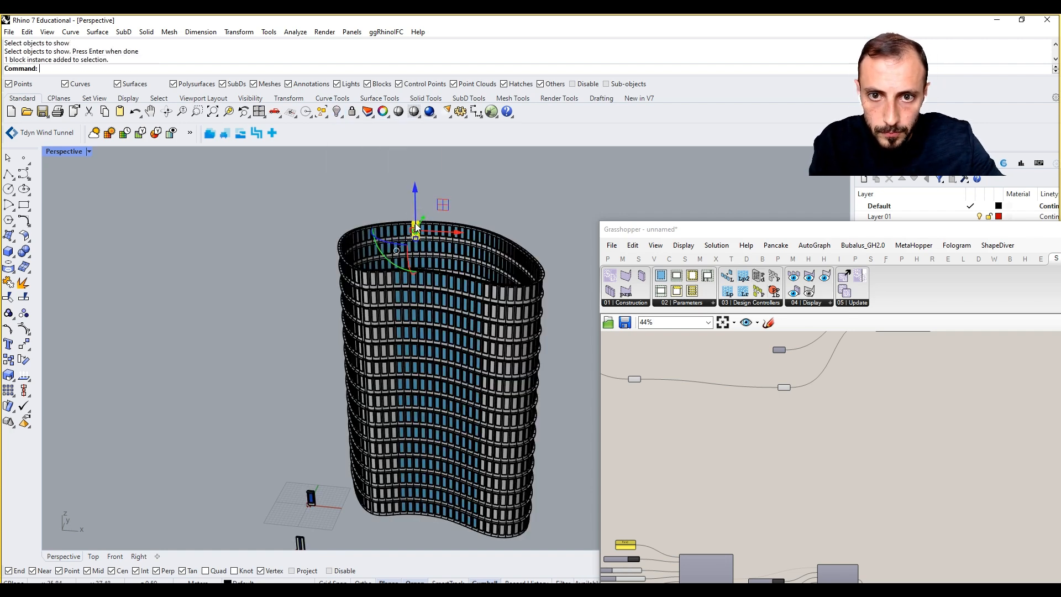
left_click(520, 293)
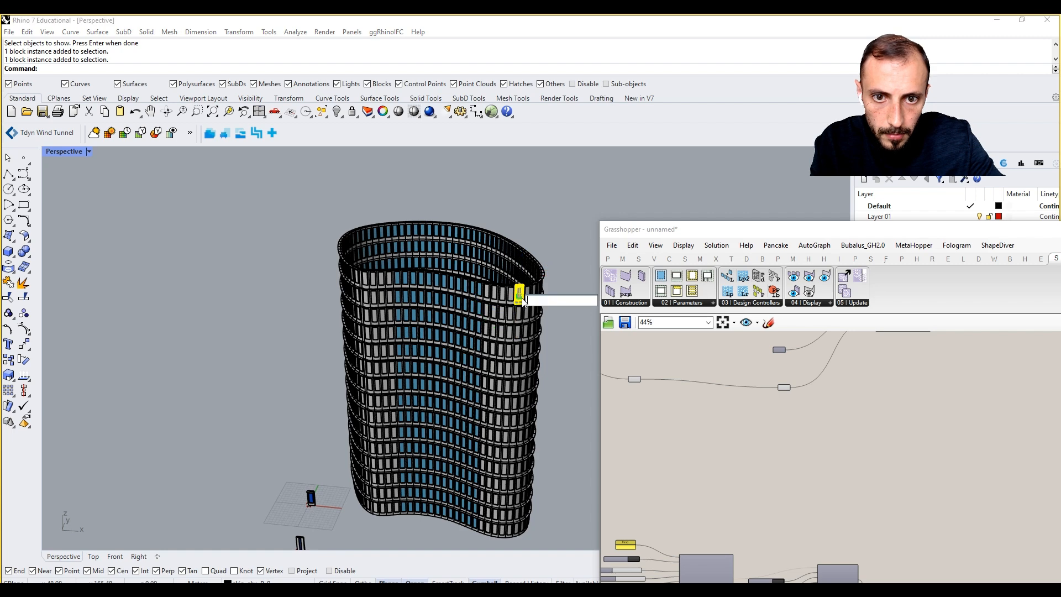
left_click(532, 284)
left_click(523, 287)
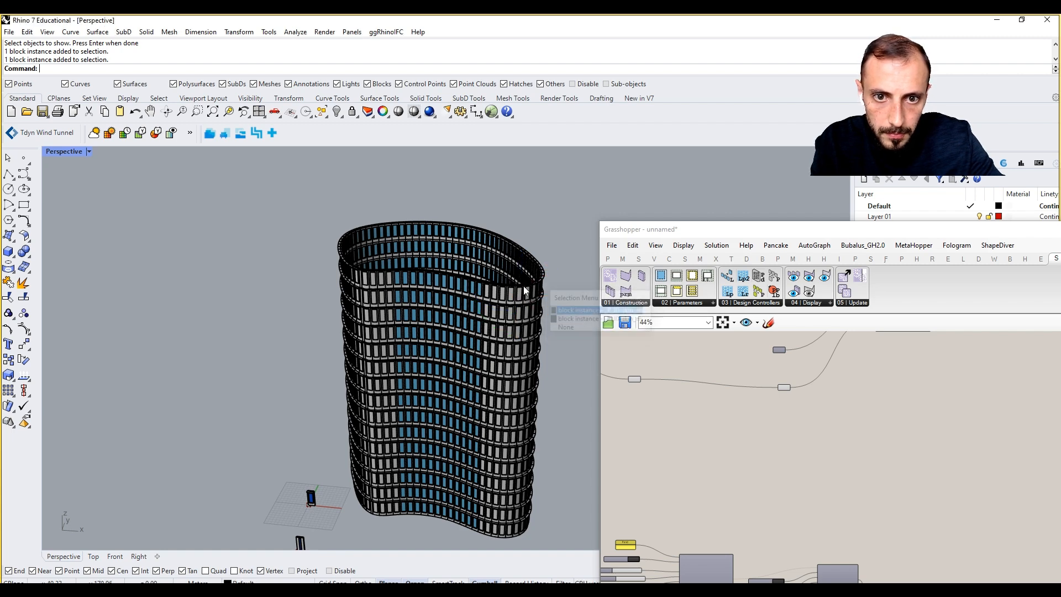
scroll(519, 287, "up", 6)
left_click(520, 287)
key("Escape")
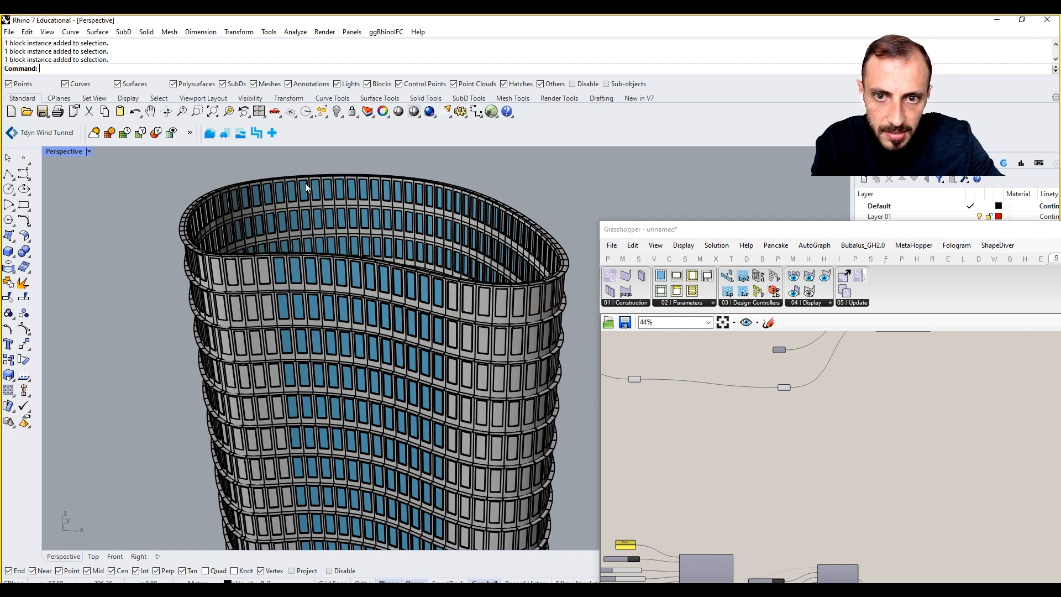
Restrict the selection filter to surfaces only.
right_click(187, 84)
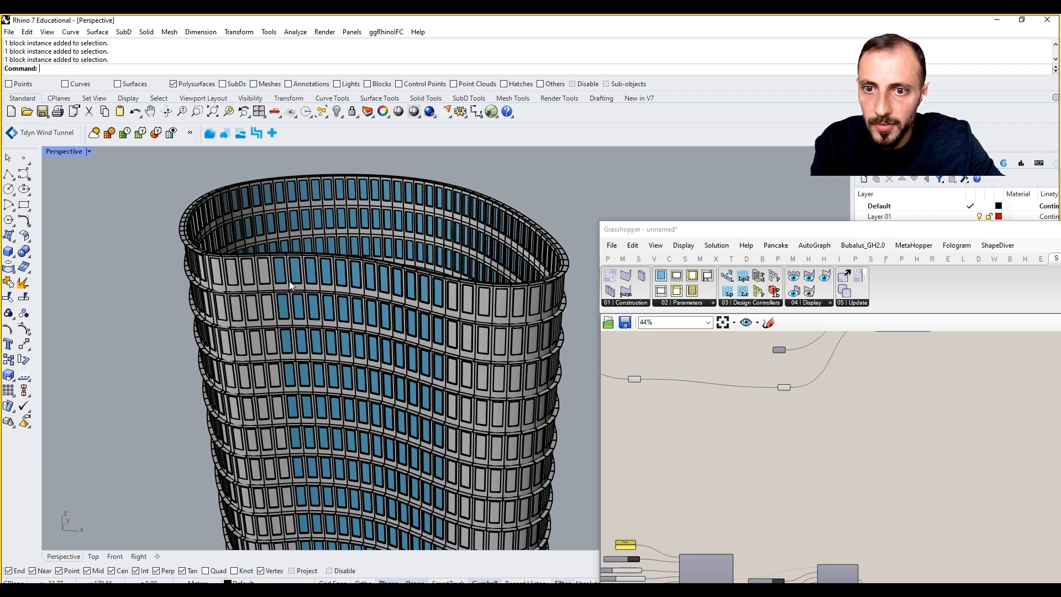
right_click(188, 84)
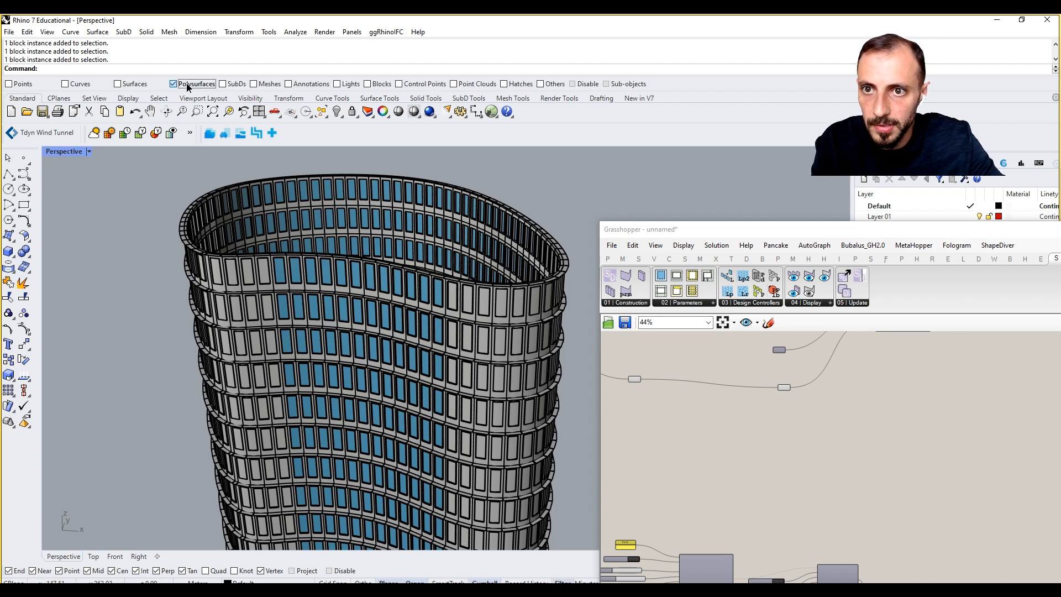
right_click(118, 84)
Copy the tower's base surface to a free spot beside the panelled tower.
left_click(335, 273)
scroll(343, 284, "down", 2)
type("copy")
key("Return")
left_click(343, 286)
scroll(343, 285, "down", 4)
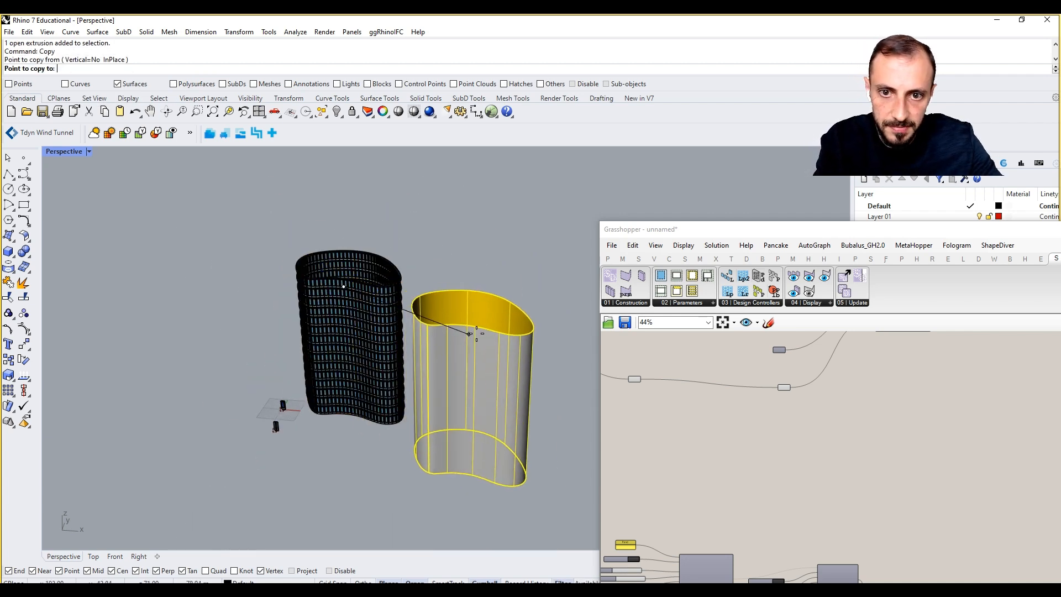
left_click(525, 319)
key("Return")
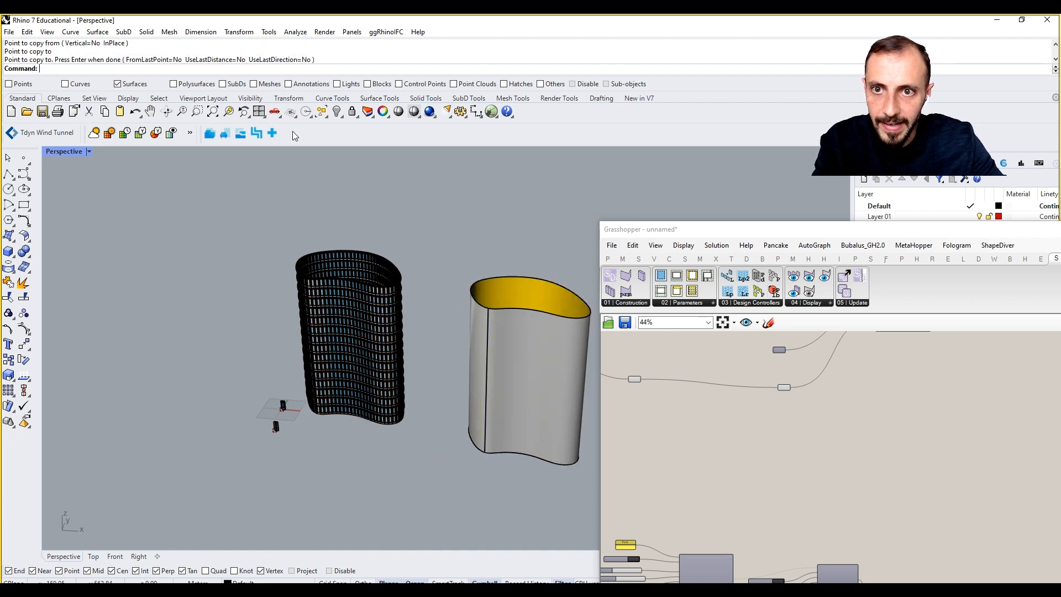
Re-enable all object types in the selection filter and select the copied tower surface.
right_click(129, 86)
left_click(490, 317)
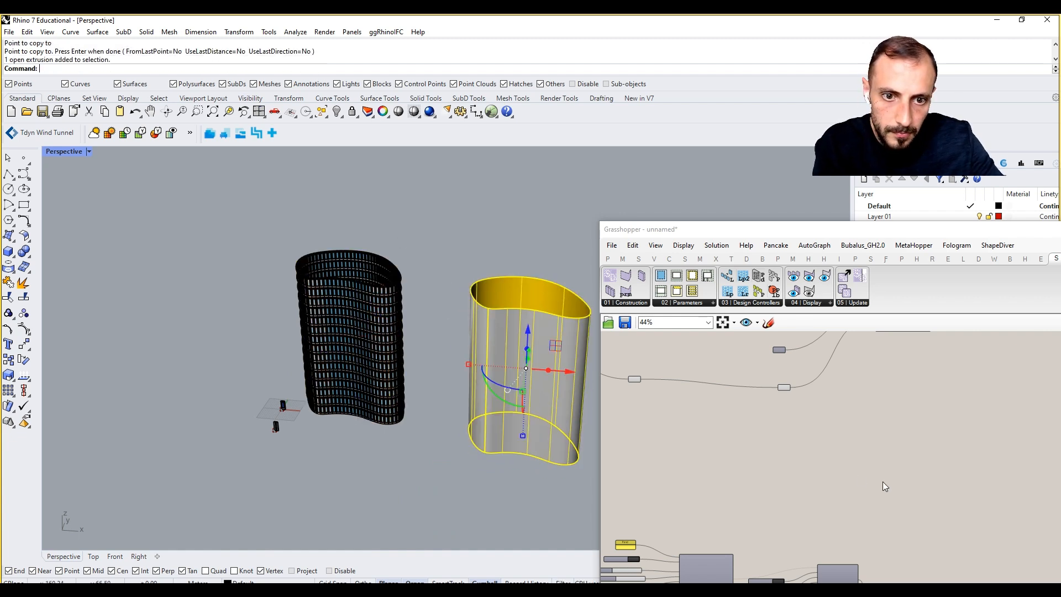
Enlarge the visible Grasshopper canvas and place a second SkinDesigner_SkinGenerator component below the first one.
scroll(791, 520, "down", 4)
scroll(774, 346, "up", 4)
left_click_drag(728, 231, 753, 164)
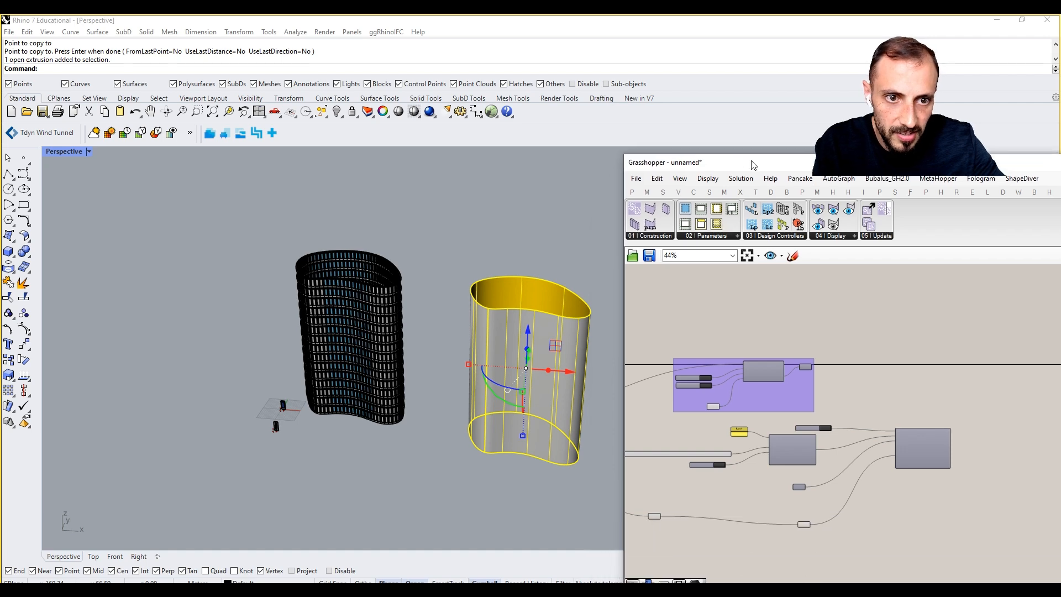
left_click(674, 237)
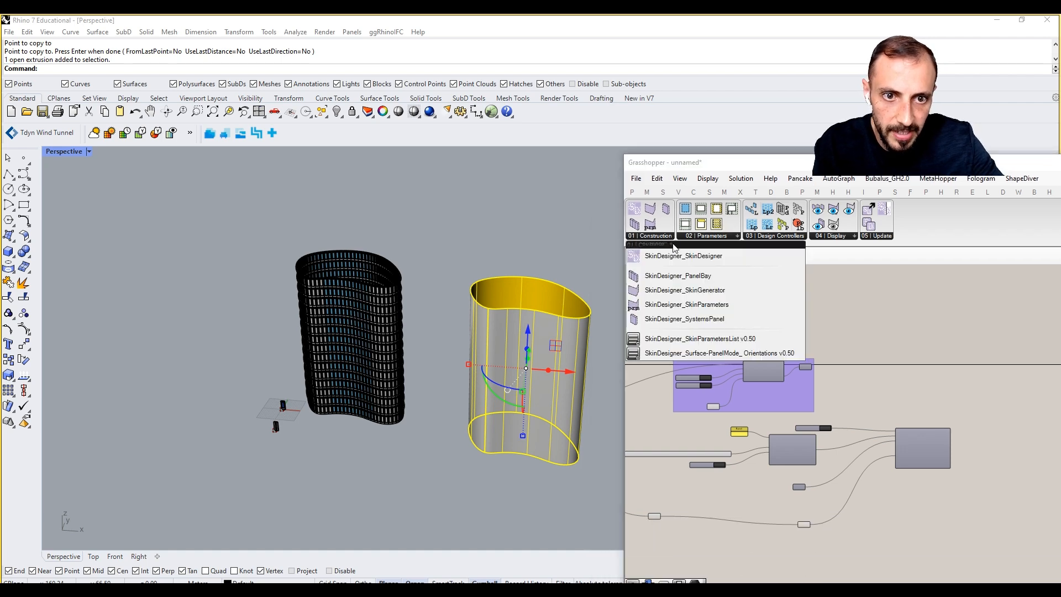
left_click(691, 292)
left_click(918, 533)
right_click_drag(919, 534, 881, 443)
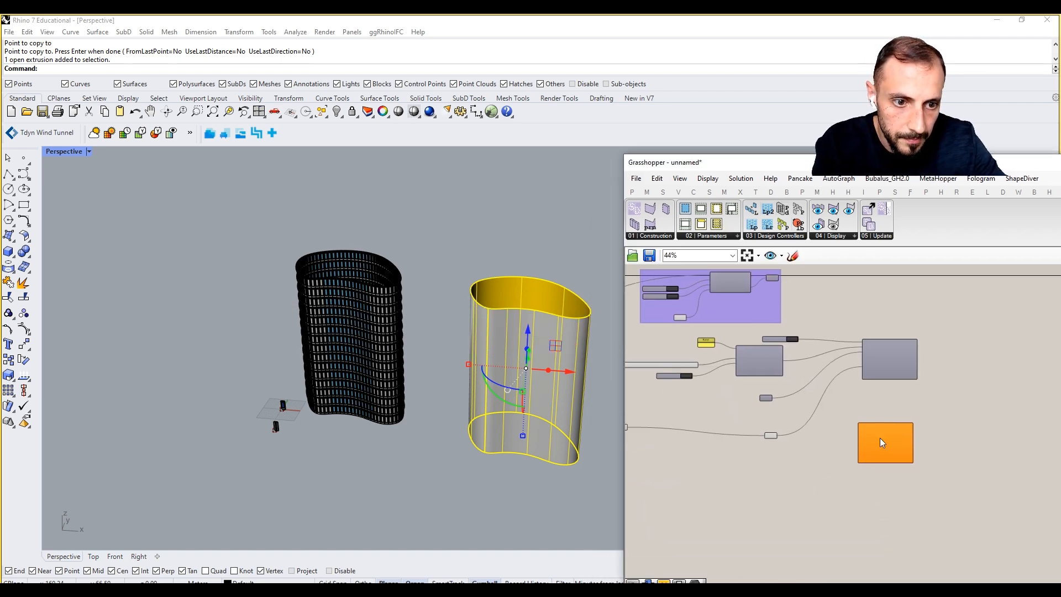
scroll(881, 441, "up", 4)
left_click(897, 457)
left_click_drag(897, 462, 954, 509)
double_click(801, 464)
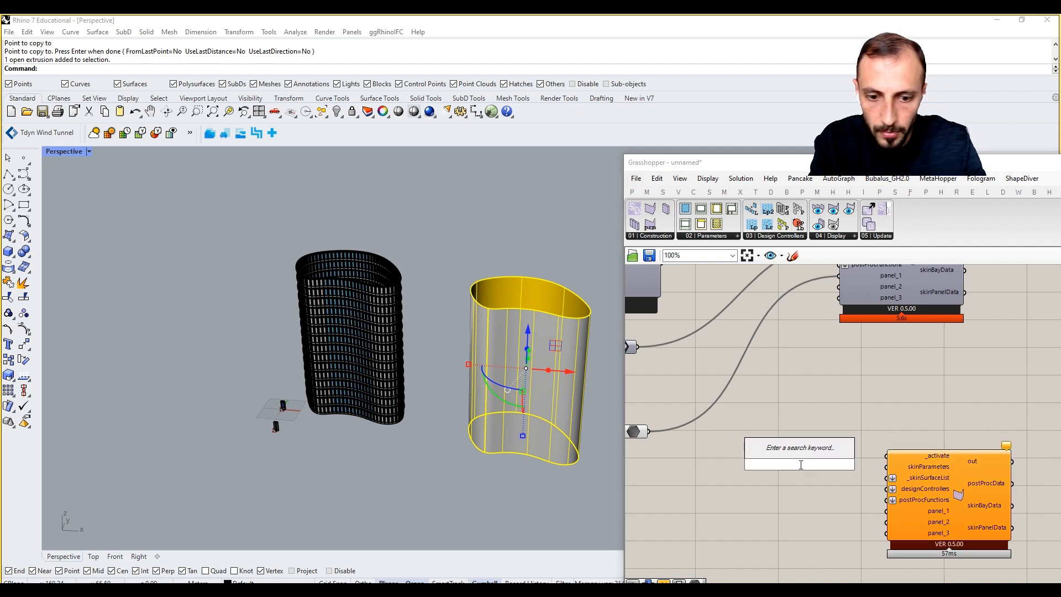
type("togg")
left_click(796, 431)
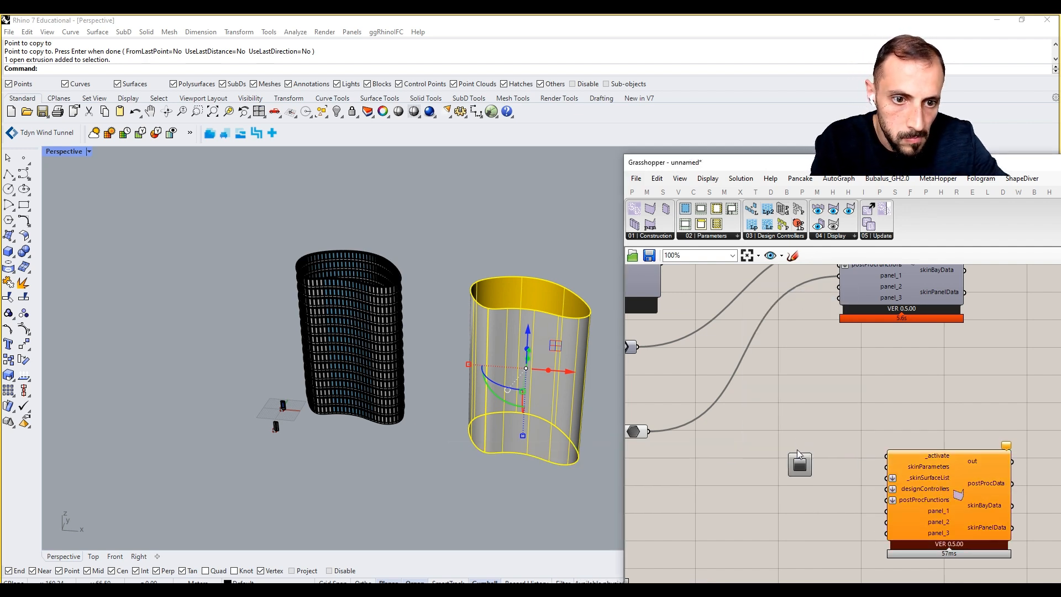
key("ctrl+z")
Create a Boolean Toggle set to False and connect it to the new skin generator's _activate input.
double_click(811, 463)
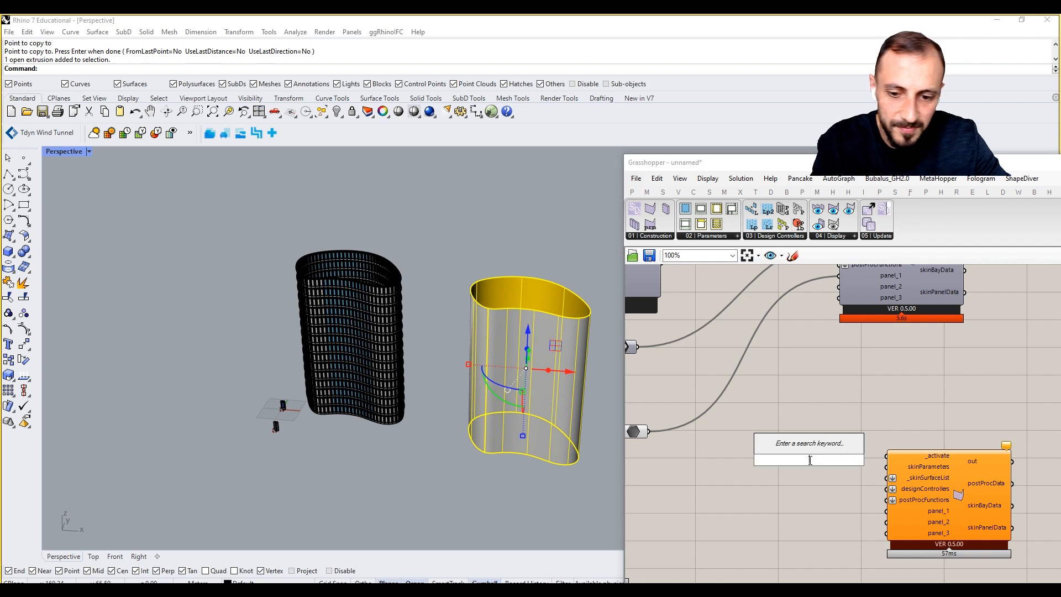
type("togg")
left_click(796, 431)
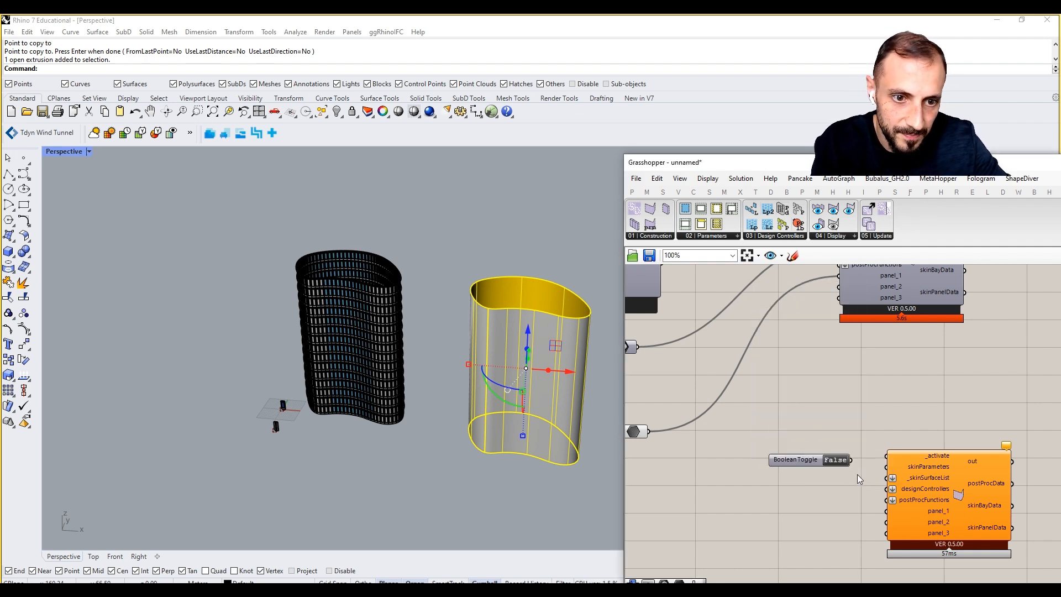
left_click_drag(856, 465, 889, 456)
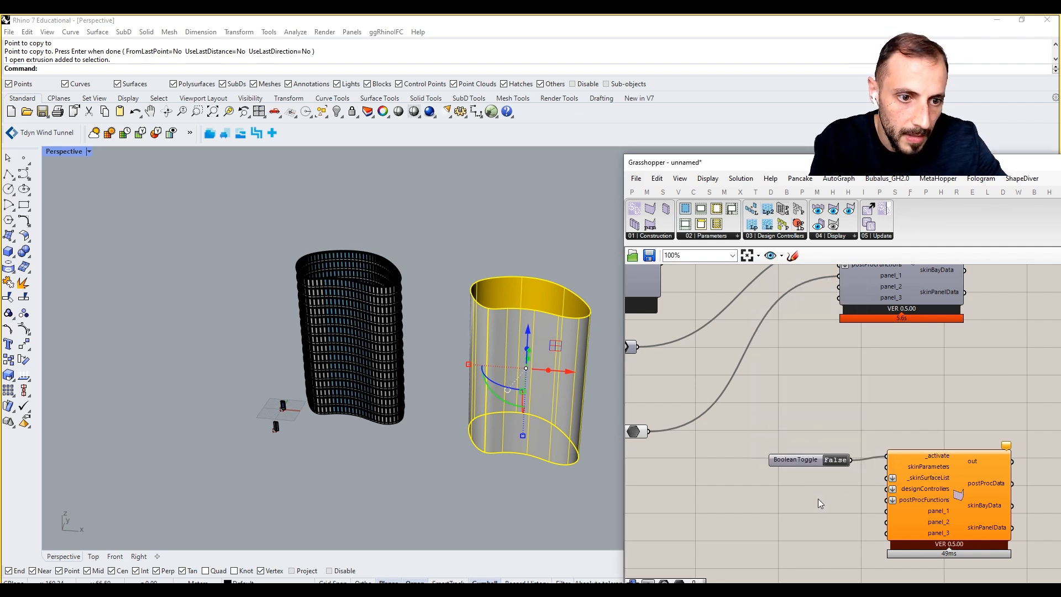
Place a SkinDesigner_SkinParameters component beside the new skin generator, below its Boolean Toggle.
left_click(654, 241)
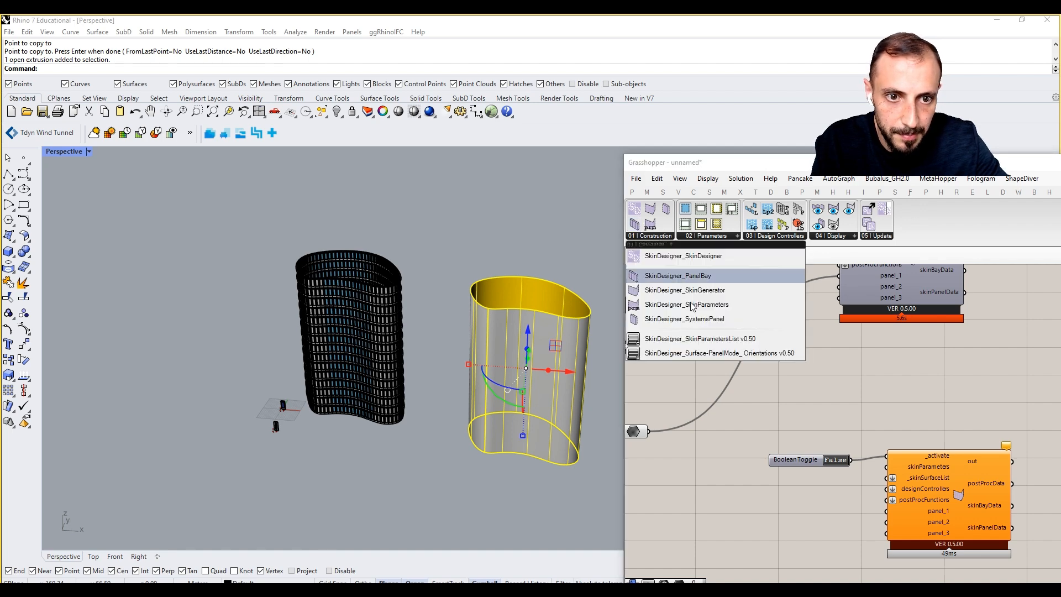
left_click_drag(685, 303, 750, 505)
right_click_drag(761, 493, 758, 441)
left_click_drag(757, 455, 775, 479)
right_click_drag(775, 479, 801, 444)
Remove the second and third parameter and value inputs from the new SkinParameters component, keeping parameter_1 and value_1.
scroll(782, 461, "up", 4)
scroll(780, 476, "up", 3)
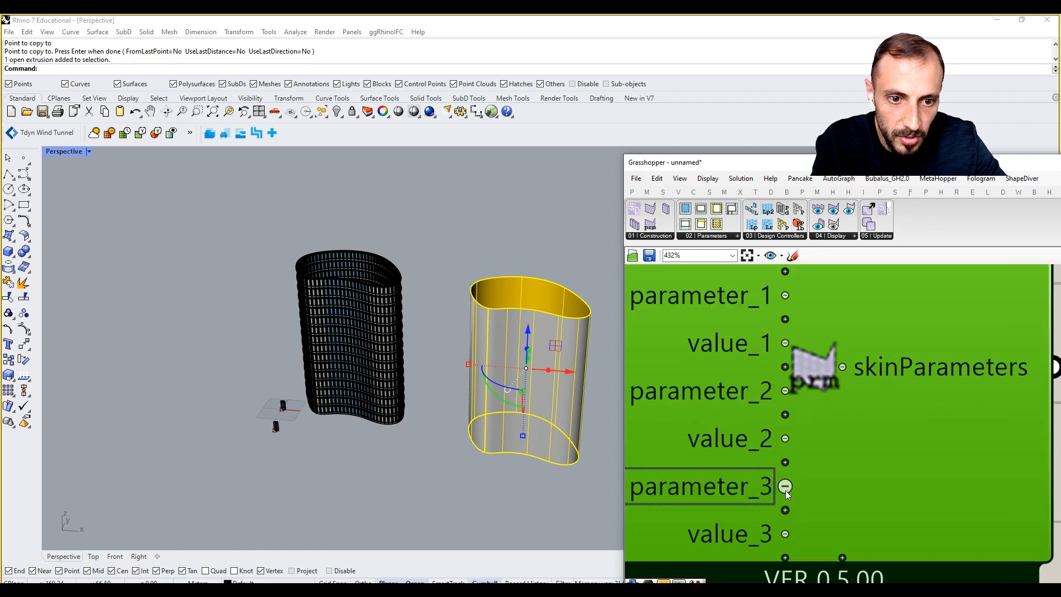
scroll(823, 479, "down", 5)
scroll(827, 466, "down", 3)
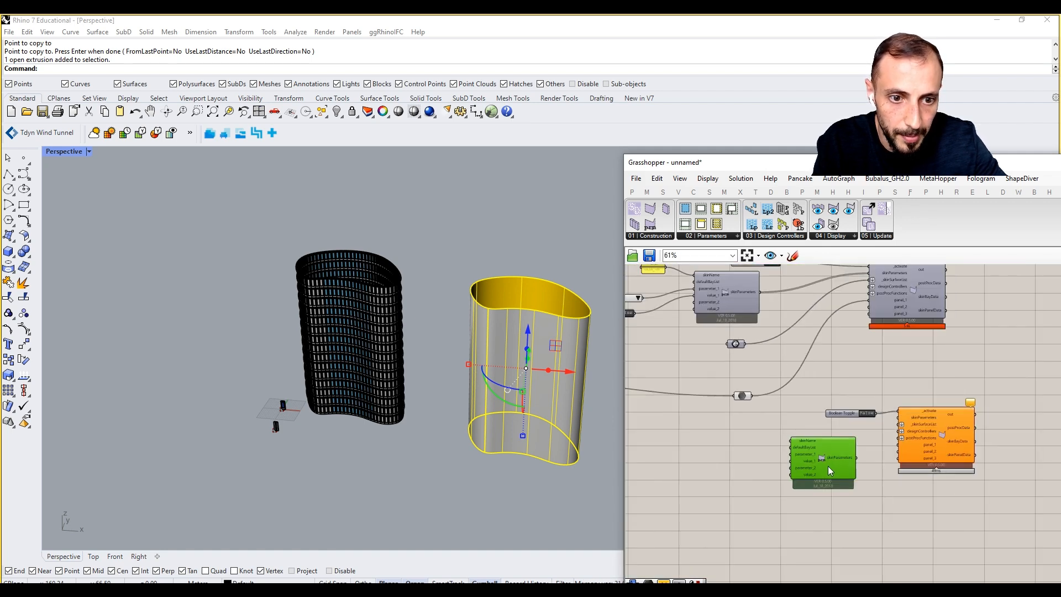
scroll(828, 465, "up", 2)
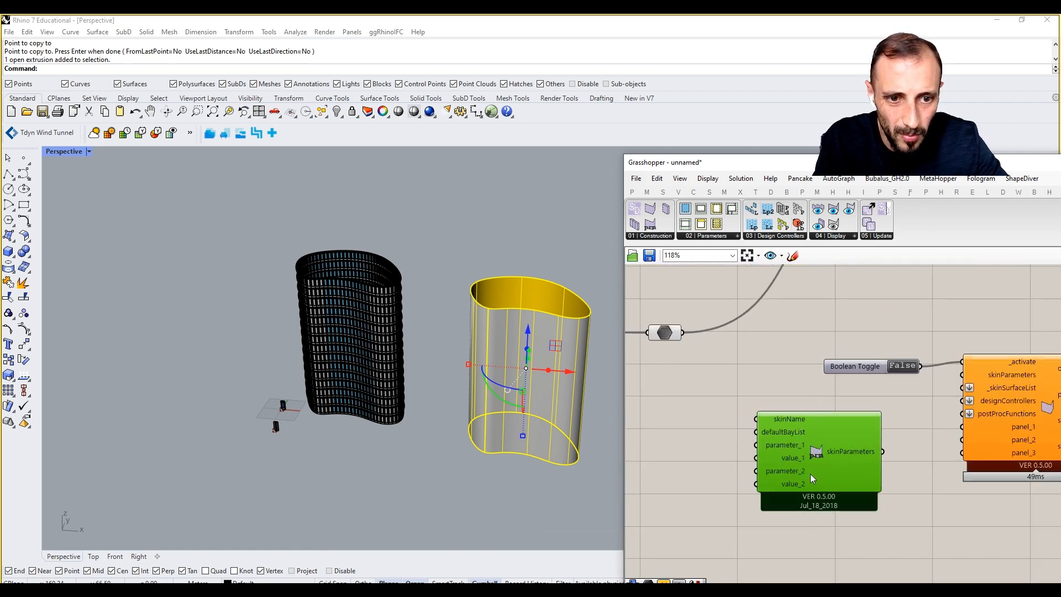
scroll(811, 473, "up", 5)
left_click(809, 459)
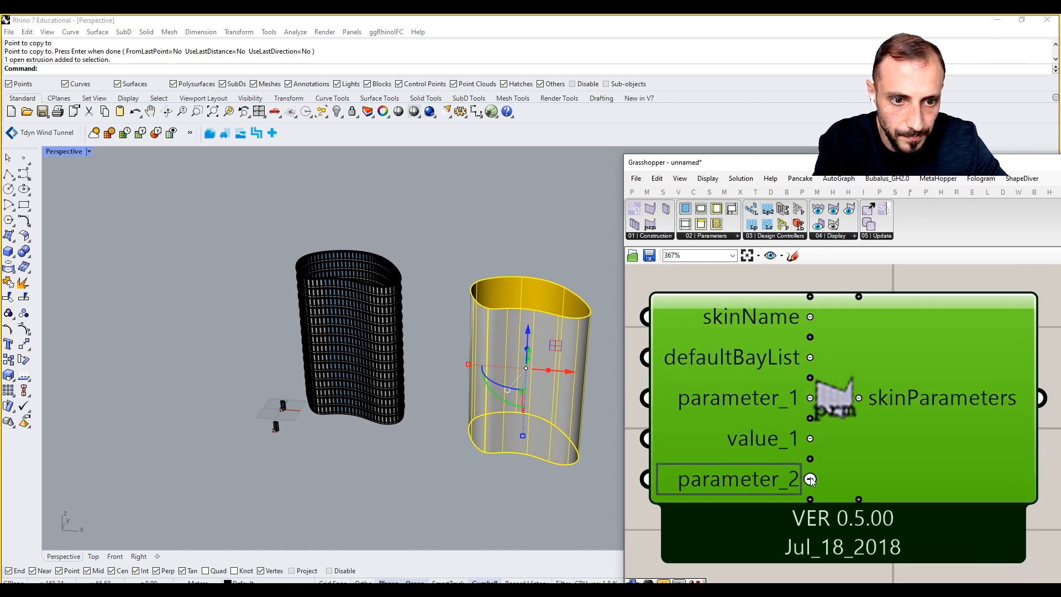
left_click(810, 476)
scroll(815, 465, "down", 6)
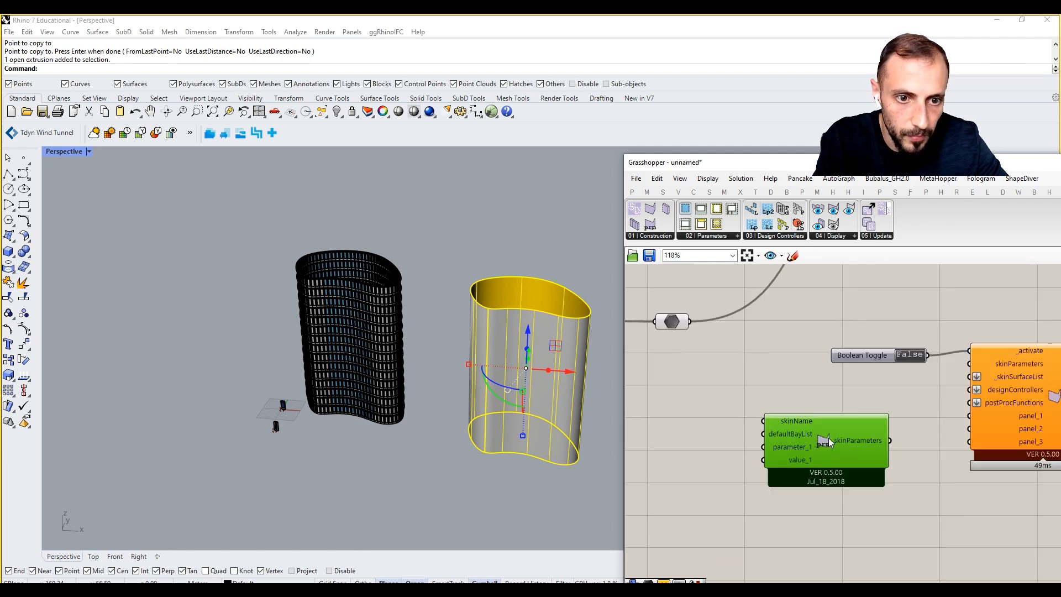
Connect the skinParameters output to the new skin generator's skinParameters input.
scroll(796, 434, "down", 2)
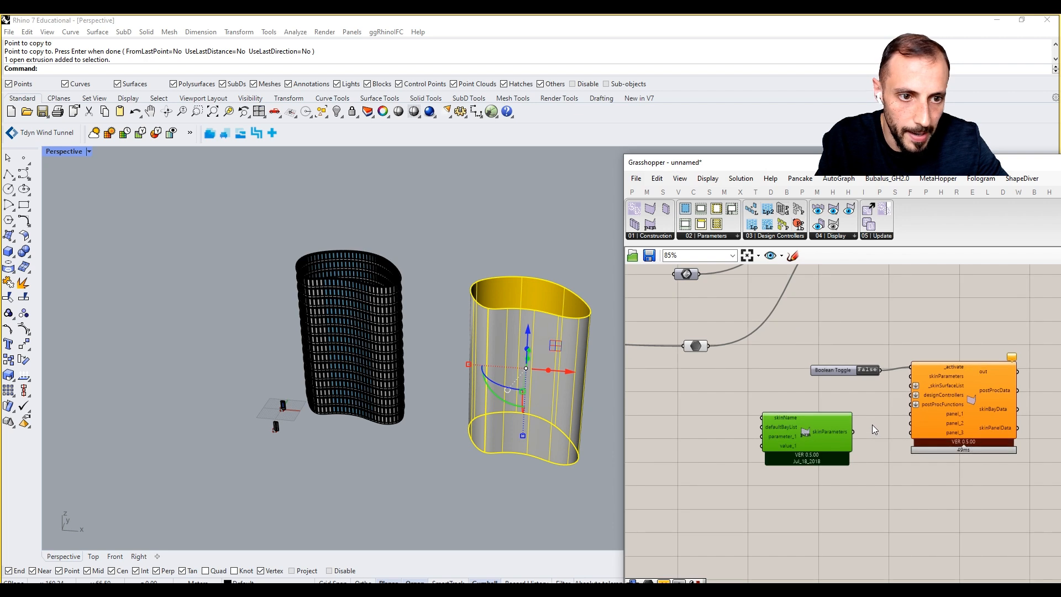
left_click(880, 420)
scroll(907, 406, "up", 1)
left_click_drag(844, 436, 911, 371)
Add a SkinParametersList v0.50 value list beside the new SkinParameters component and connect it to parameter_1.
left_click(661, 237)
left_click(696, 340)
left_click(689, 426)
right_click_drag(716, 439, 847, 430)
left_click(828, 422)
left_click_drag(827, 424, 726, 428)
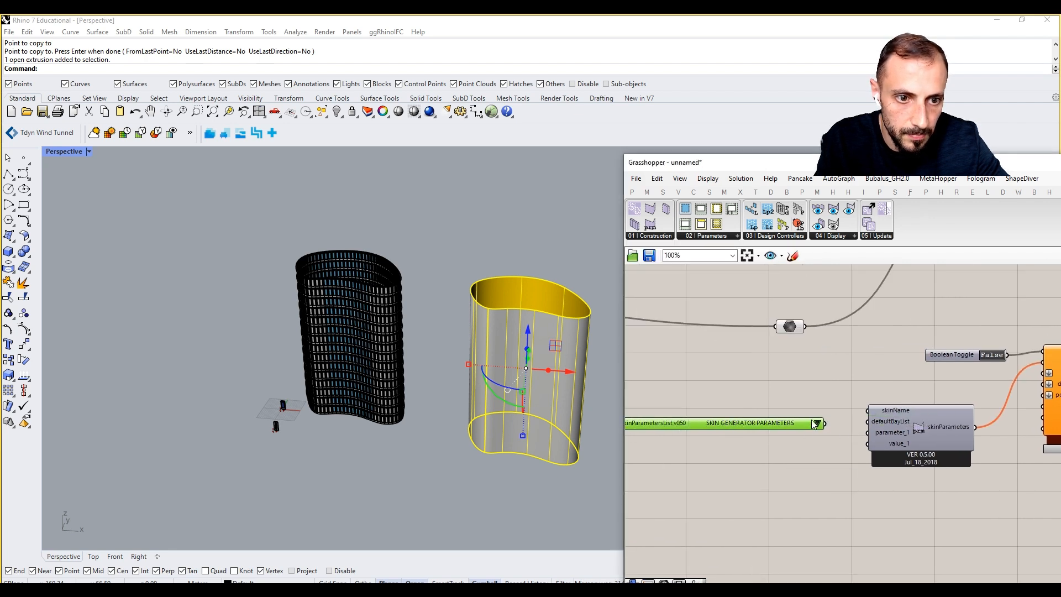
Create a Boolean Toggle set to False and connect it to the value_1 input of the new SkinParameters component.
double_click(792, 467)
type("toggle")
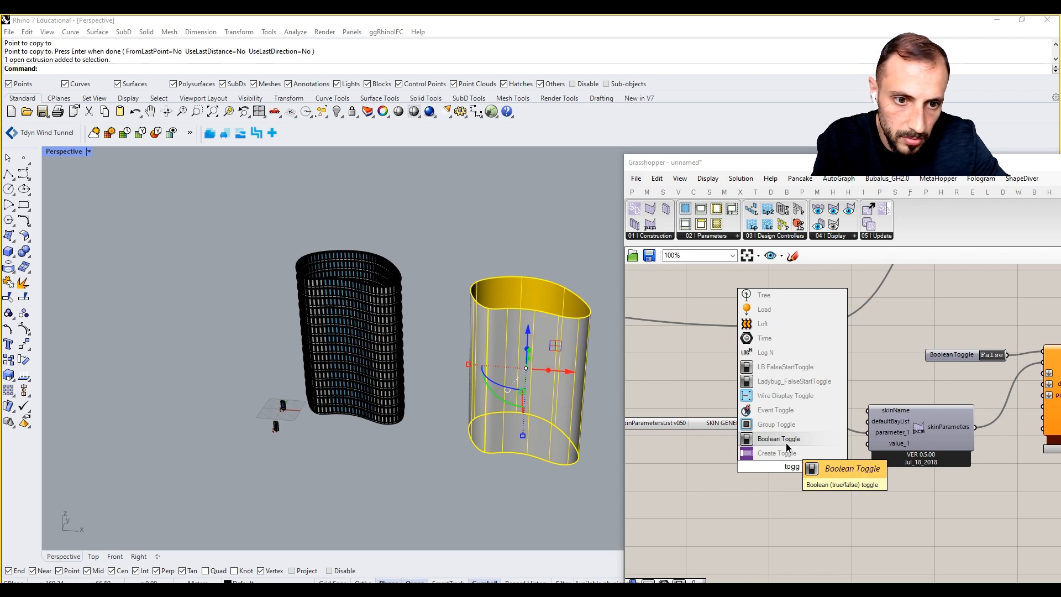
key("Return")
left_click_drag(834, 466, 867, 444)
Set the skin parameters list to DEFAULT VERTICAL SHIFT and align it with the parameter_1 input.
left_click(817, 423)
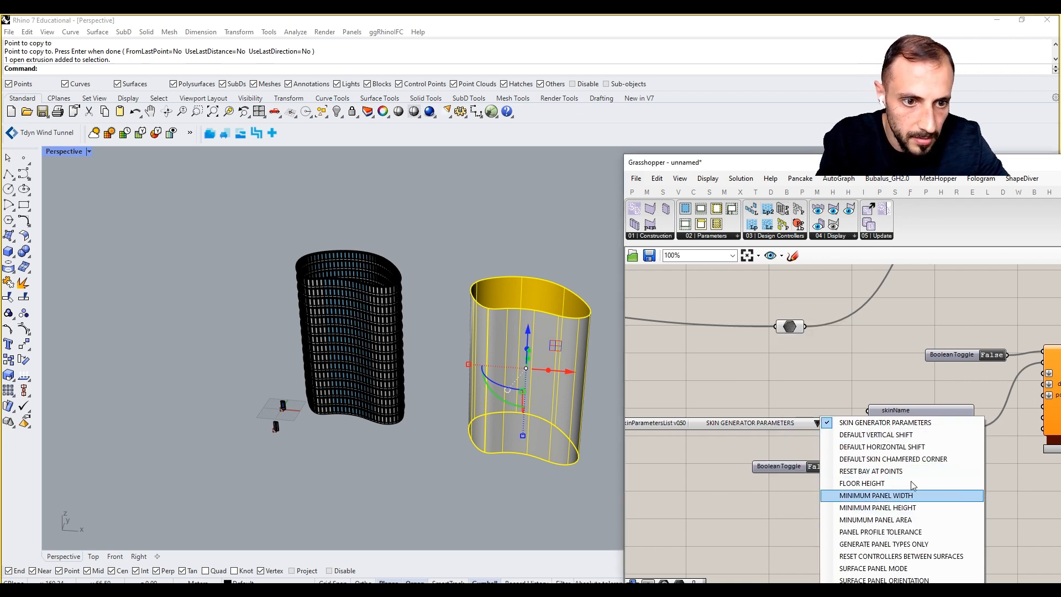
left_click(911, 439)
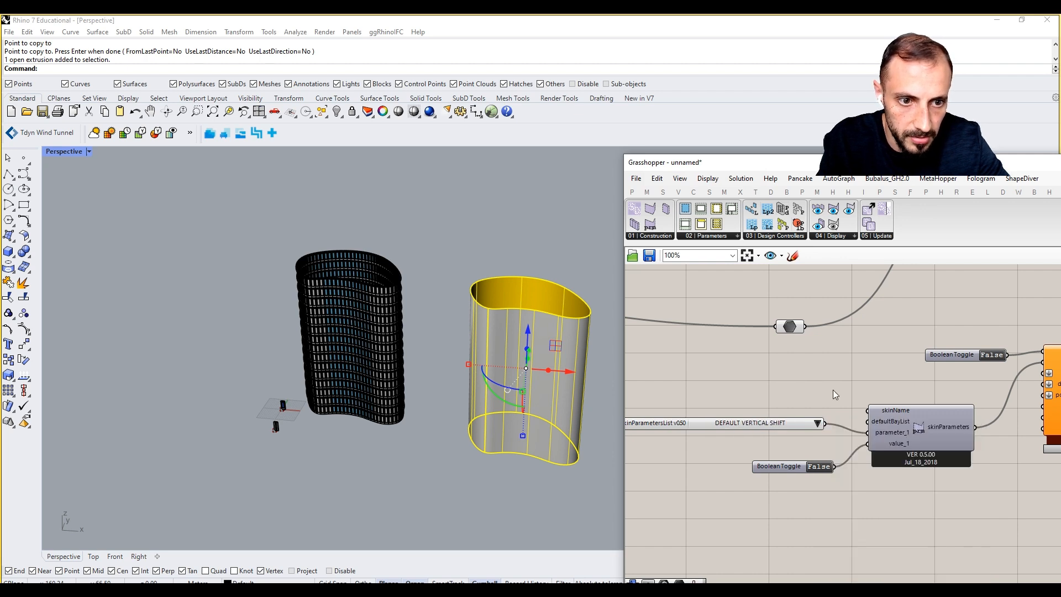
left_click_drag(777, 426, 778, 438)
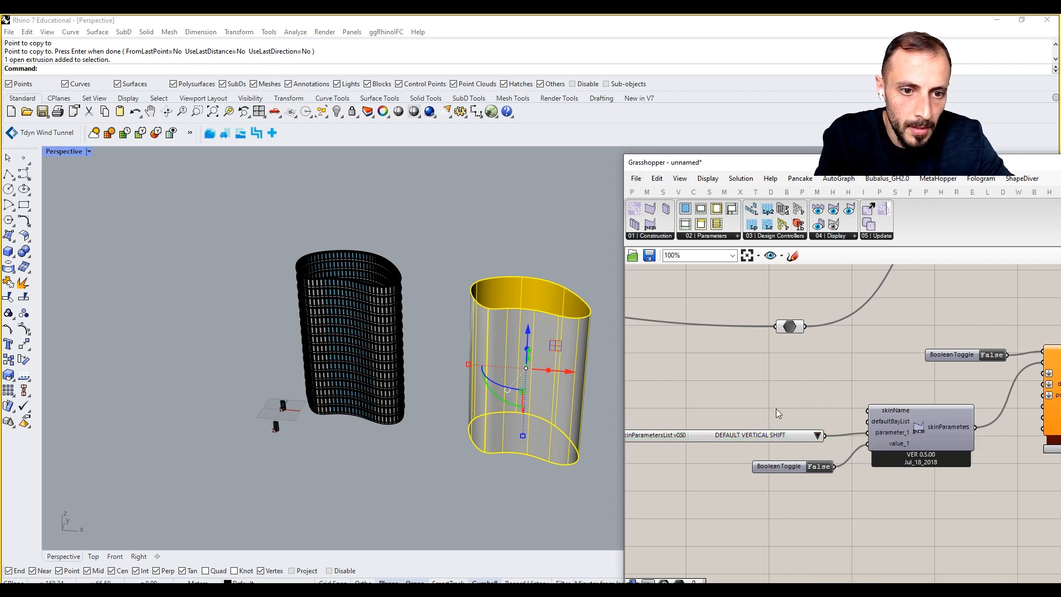
Create a panel containing skin_2nd and connect it to the skinName input of the new SkinParameters component.
double_click(777, 410)
type("//skin")
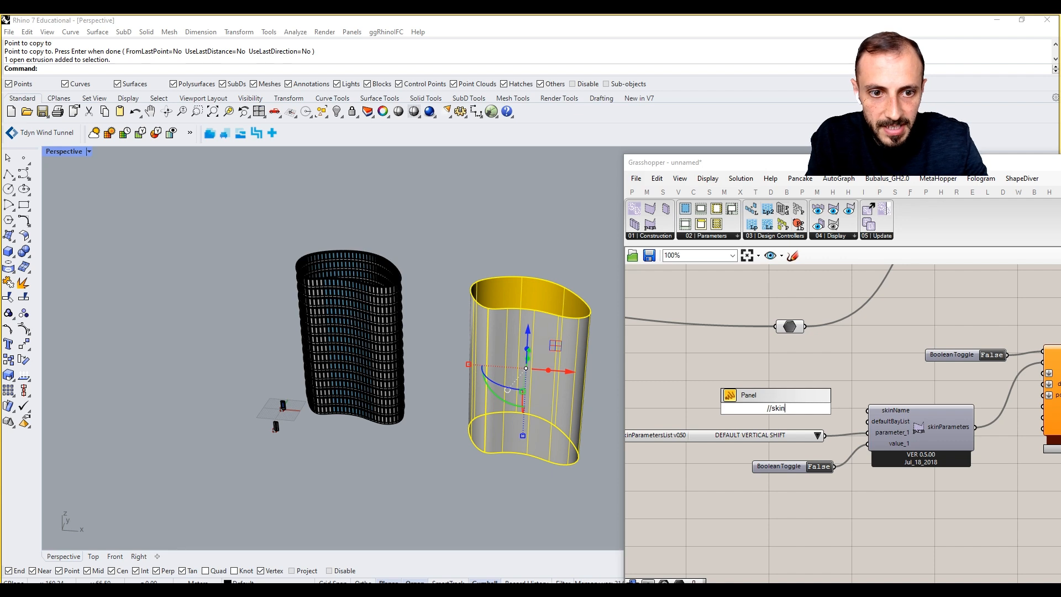
type("d")
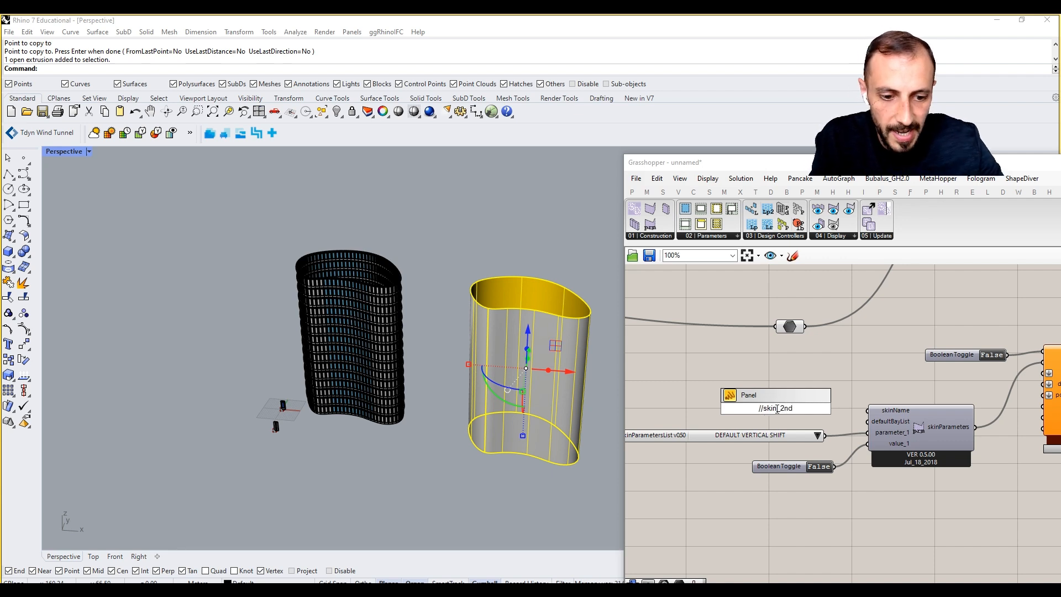
key("Return")
left_click_drag(799, 413, 868, 410)
Connect the lower panel component's panel output to the panel_2 input of the second skin generator.
scroll(821, 400, "down", 4)
scroll(898, 408, "up", 3)
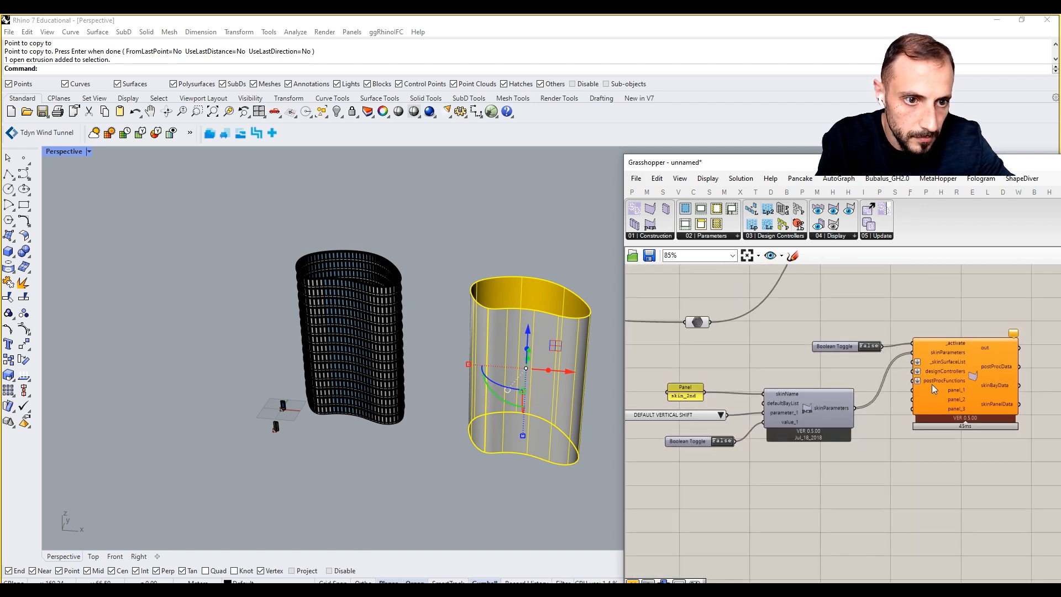
right_click_drag(870, 465, 875, 382)
scroll(866, 410, "down", 2)
scroll(871, 499, "up", 2)
scroll(882, 497, "down", 2)
scroll(793, 523, "up", 2)
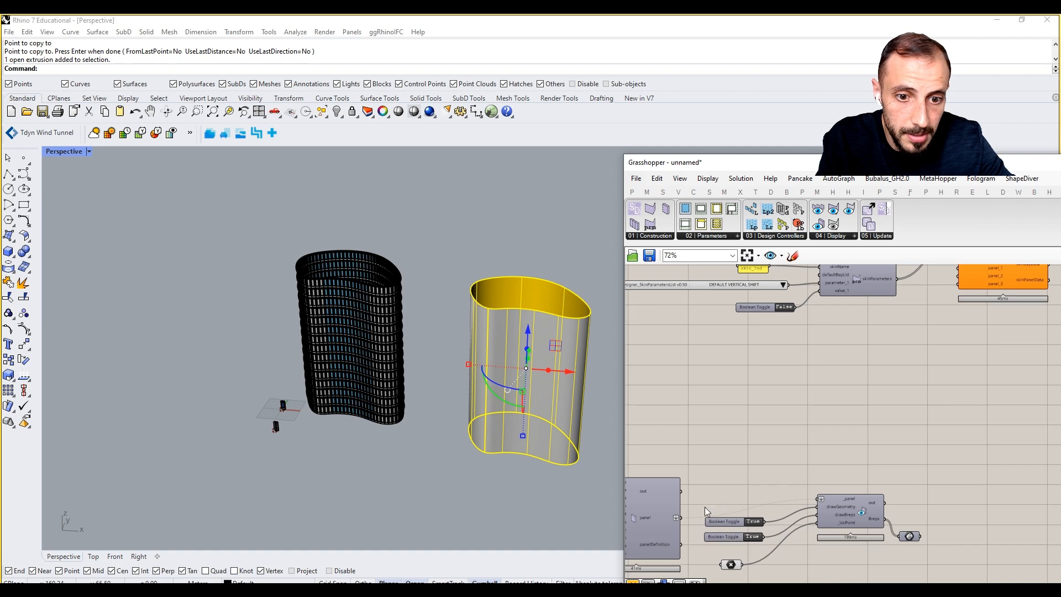
left_click_drag(680, 517, 965, 285)
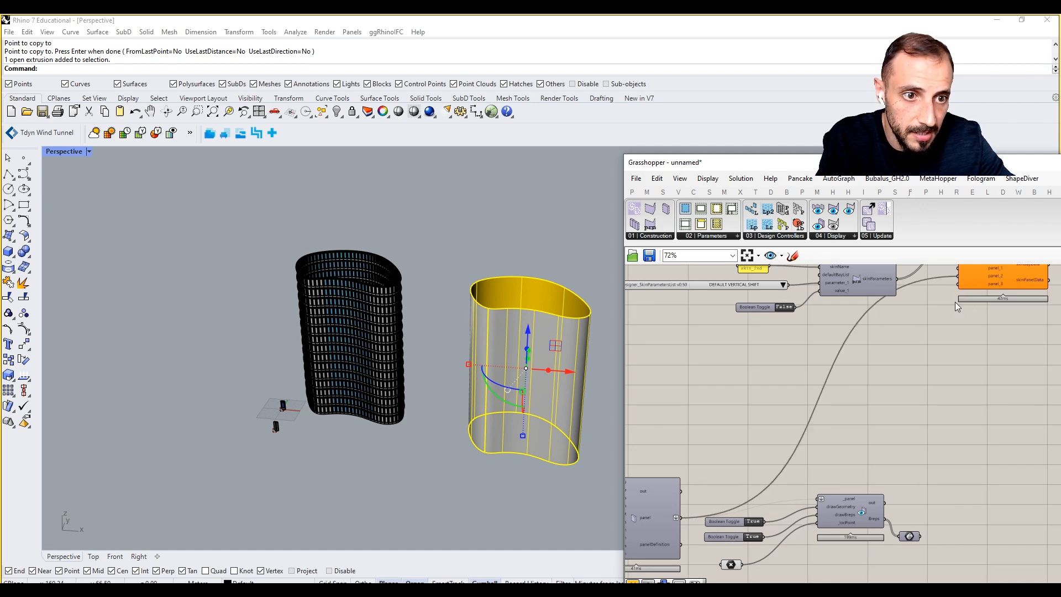
Connect the existing panel relay to panel_1 of the second skin generator and shift the new SkinParameters group lower on the canvas.
right_click_drag(958, 302, 963, 418)
right_click_drag(837, 354, 759, 327)
left_click_drag(754, 330, 938, 392)
left_click_drag(1007, 328, 719, 384)
left_click_drag(829, 405, 868, 440)
left_click(997, 358)
Add a Surface parameter, reference the copied tower surface in it, and place it below the generator's activation toggle.
right_click_drag(1017, 415, 923, 416)
scroll(975, 381, "up", 3)
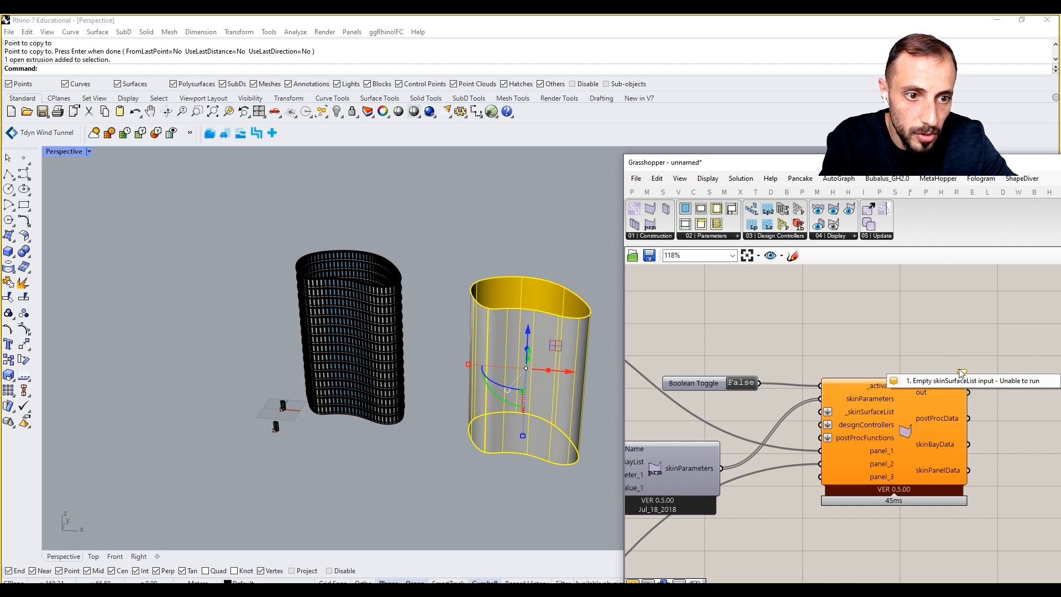
double_click(879, 331)
type("surface")
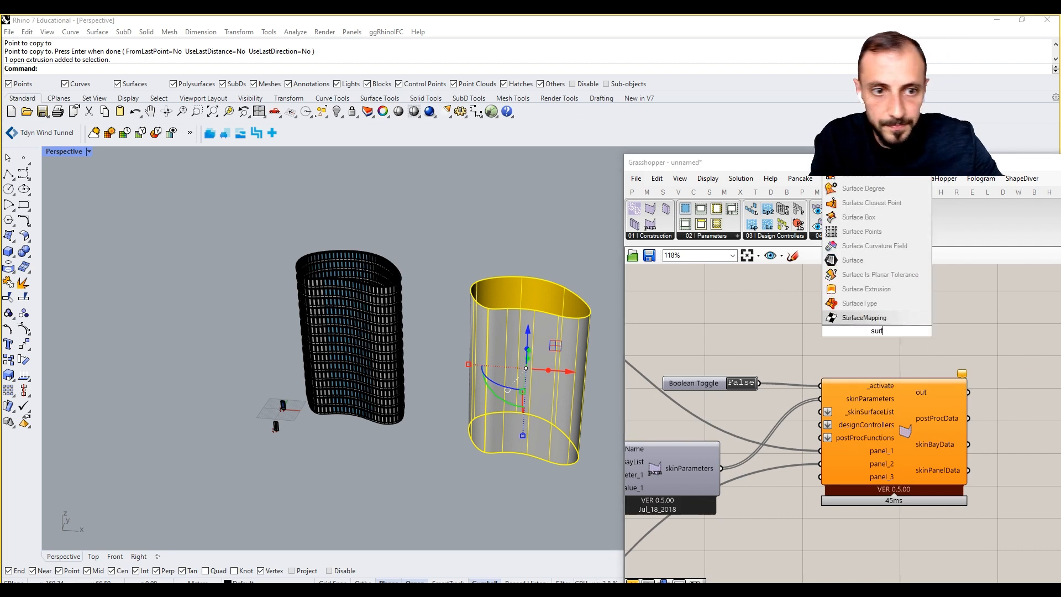
left_click(865, 319)
right_click(881, 332)
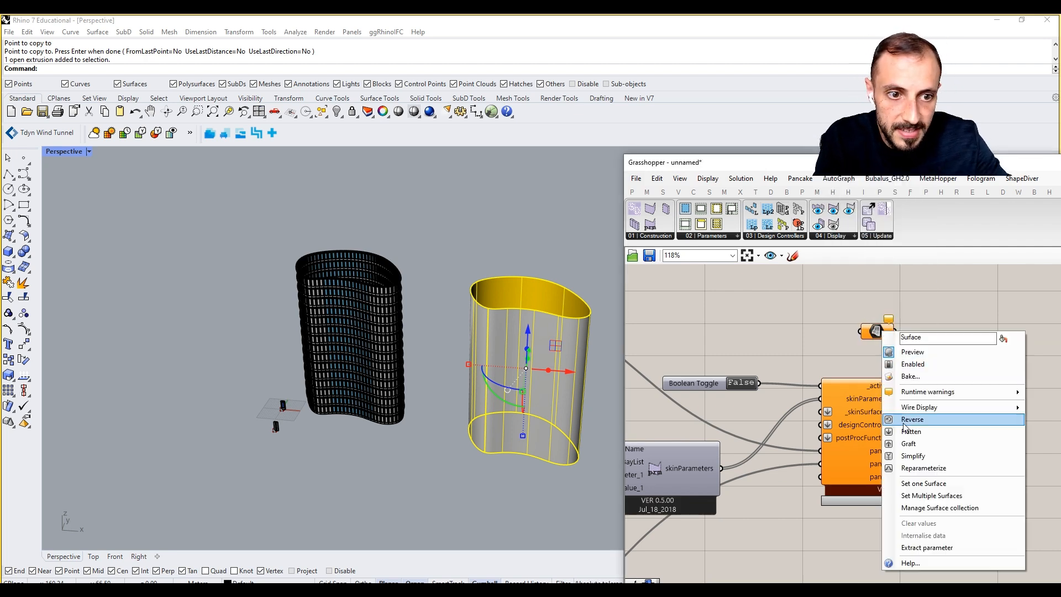
left_click(912, 485)
left_click_drag(882, 339, 731, 418)
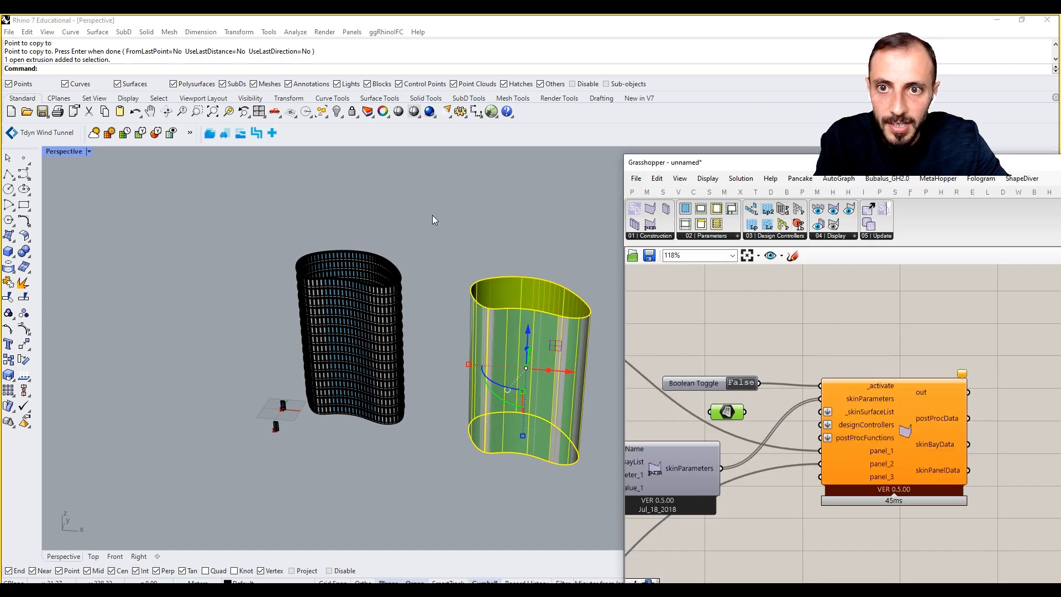
Select the copied tower extrusion in Rhino and hide it.
left_click_drag(452, 181, 532, 341)
left_click(479, 284)
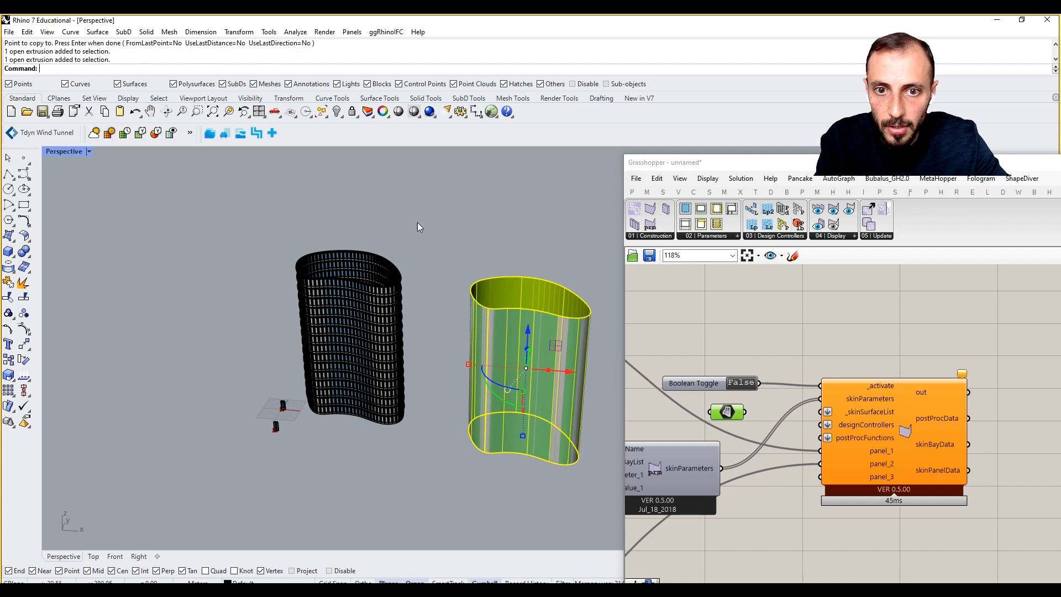
left_click(327, 112)
Connect the Surface parameter to the second generator's _skinSurfaceList input and turn off its preview.
left_click_drag(750, 409, 821, 412)
left_click(731, 408)
middle_click(747, 321)
left_click(772, 337)
left_click(791, 367)
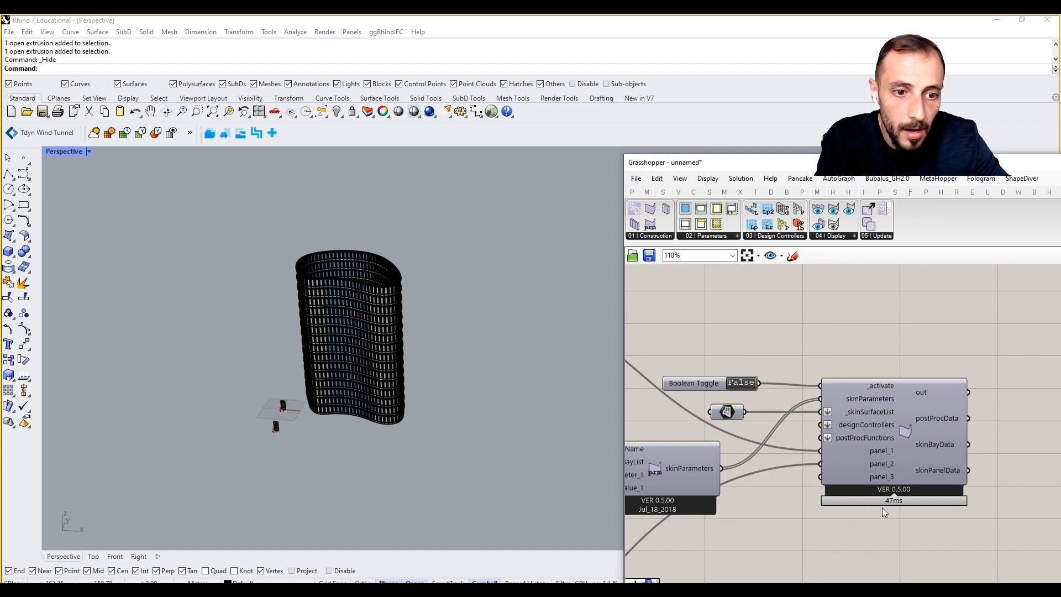
Add a Value List to the canvas beside the skin_2nd panel.
right_click_drag(846, 528, 915, 476)
scroll(916, 476, "down", 3)
scroll(713, 479, "up", 1)
right_click_drag(713, 479, 781, 466)
mouse_move(741, 457)
left_mouse_down()
mouse_move(724, 428)
mouse_move(724, 464)
left_mouse_up()
right_click_drag(707, 454, 760, 472)
double_click(720, 427)
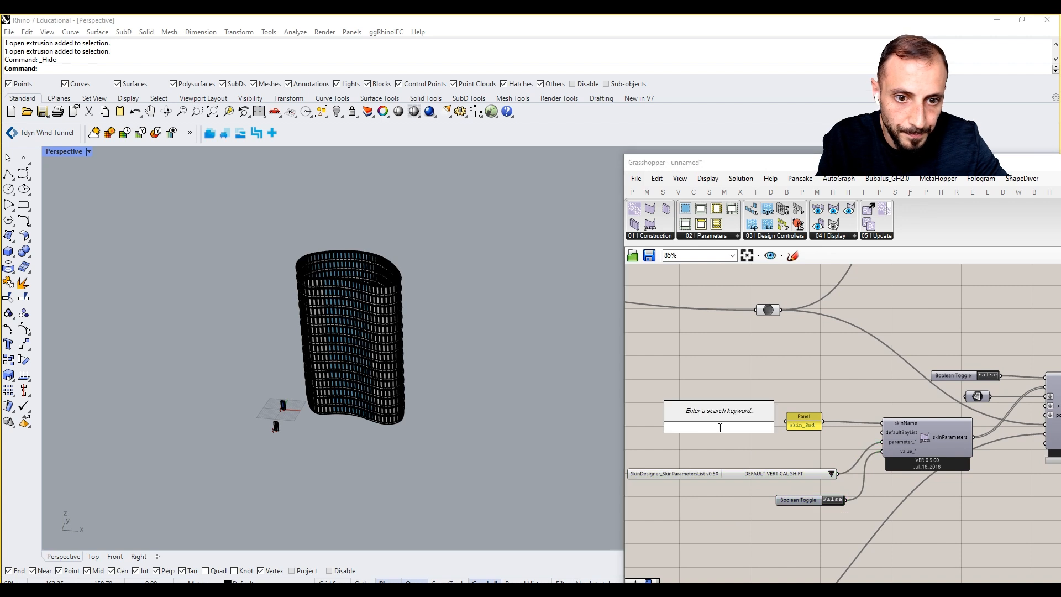
type("val")
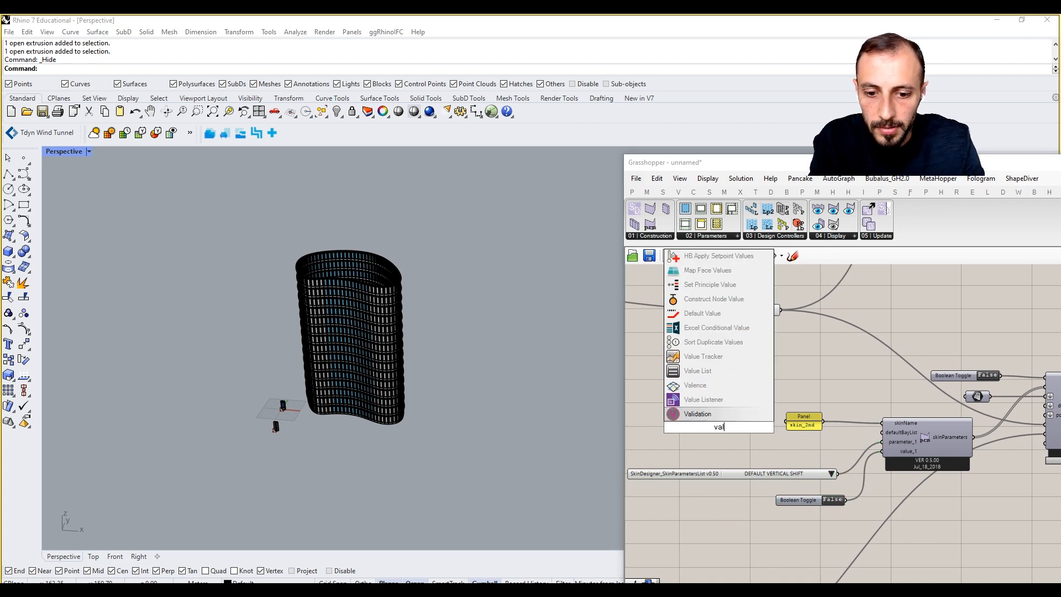
type("ue list")
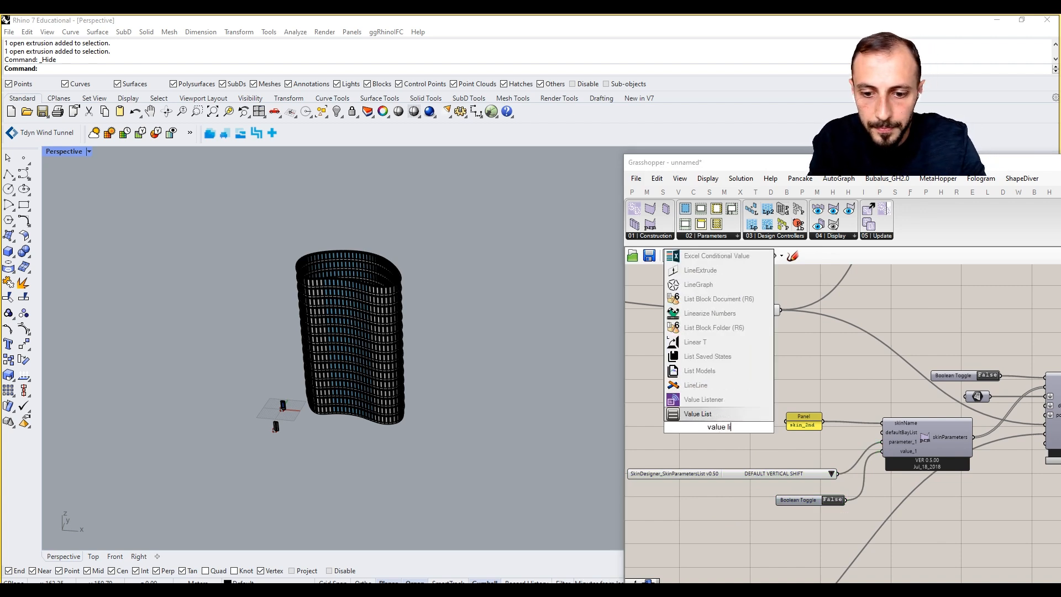
key("Return")
Switch the Value List to check list mode, check One and Two, and connect it to the defaultBayList input.
scroll(737, 432, "up", 3)
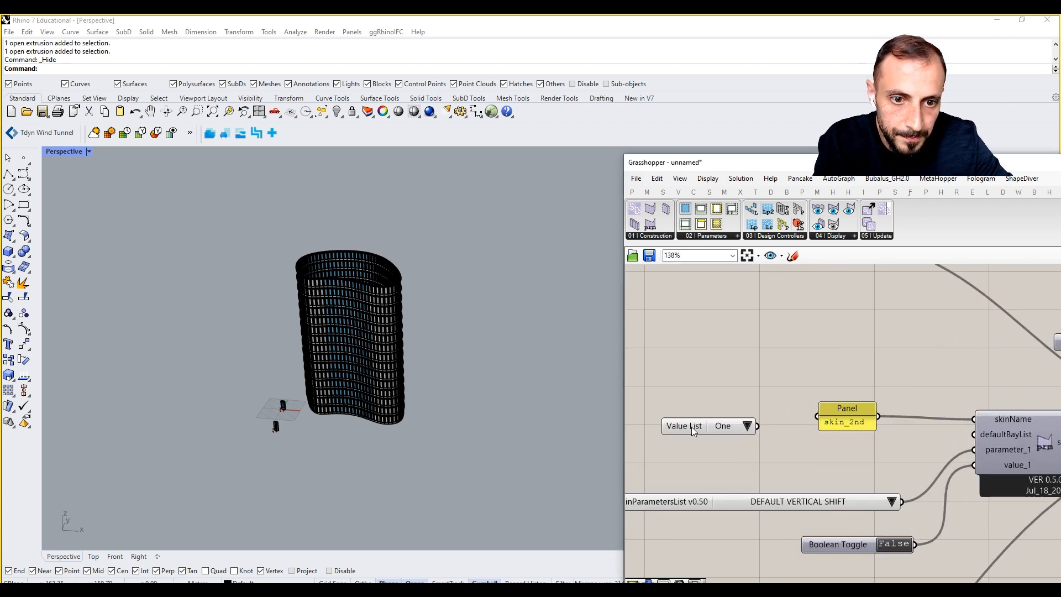
right_click(693, 427)
left_click(743, 500)
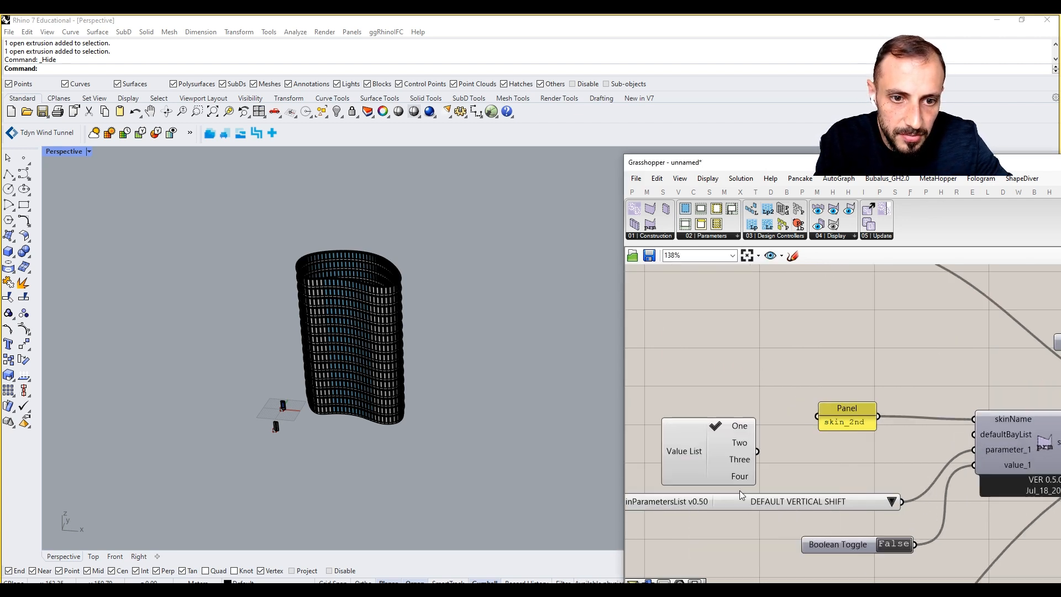
right_click_drag(787, 463, 767, 459)
left_click_drag(740, 447, 955, 429)
scroll(942, 389, "down", 4)
scroll(948, 393, "up", 3)
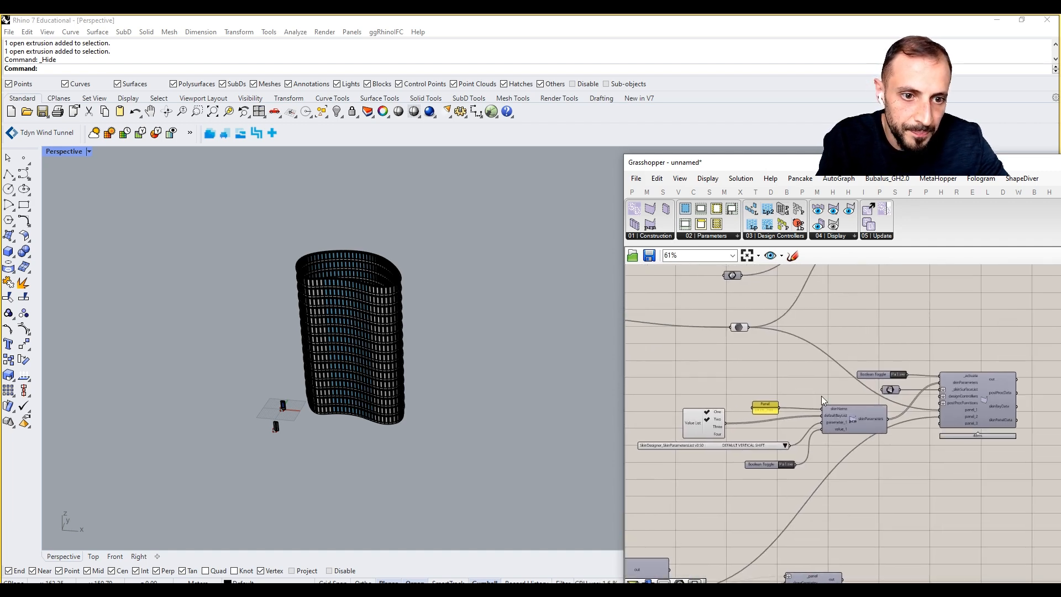
Tidy the positions of the Value List and skin_2nd panel, and set the second generator's _activate toggle to True.
left_click(675, 425)
left_click_drag(676, 425, 668, 413)
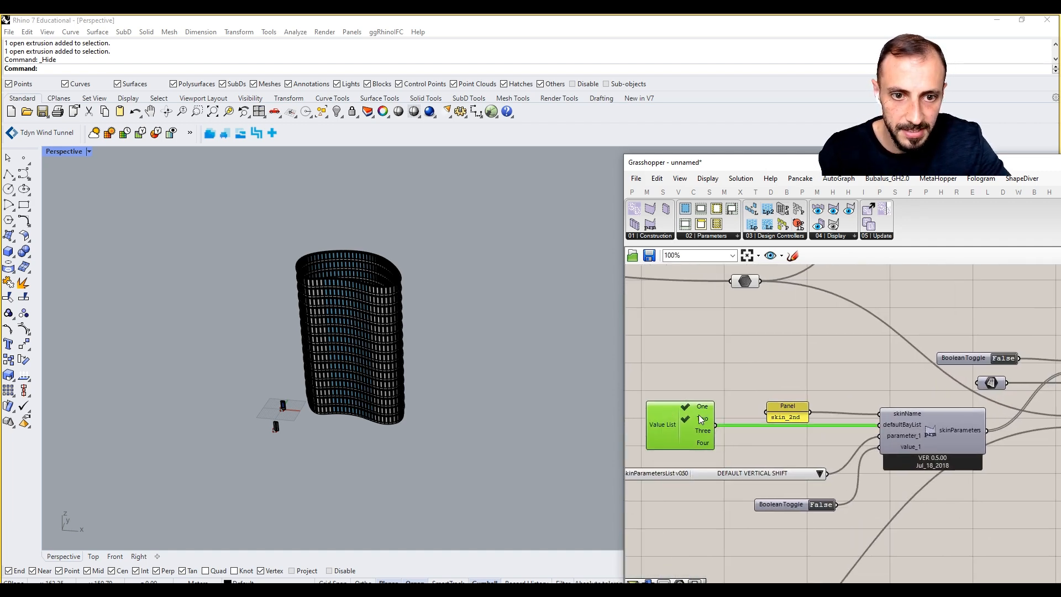
left_click_drag(798, 410, 789, 394)
scroll(798, 381, "down", 3)
right_click_drag(883, 387, 844, 349)
scroll(879, 342, "up", 3)
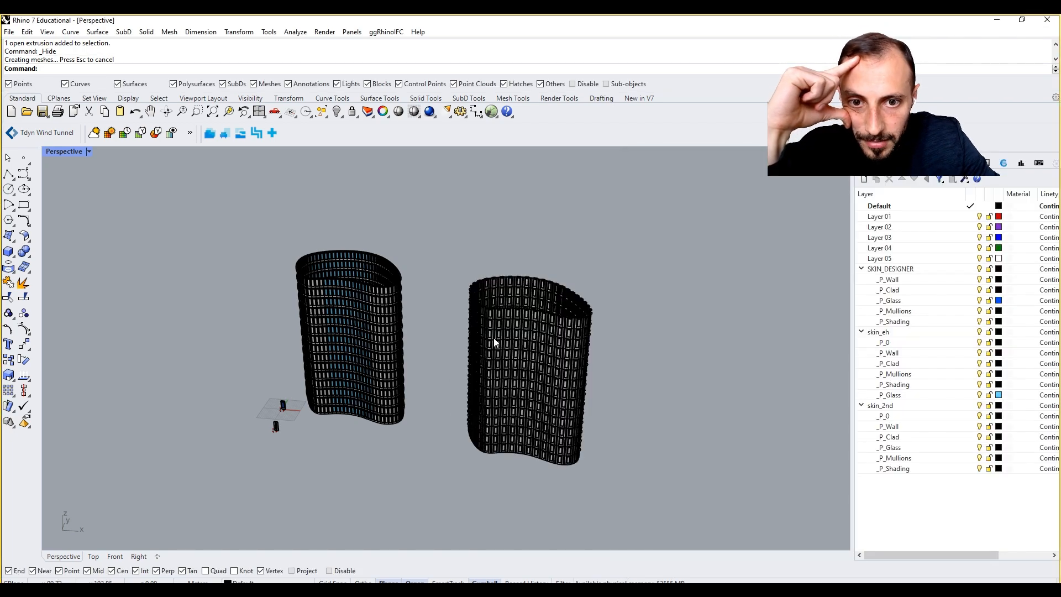
Copy the hex colour of the skin_eh _P_Glass layer in Rhino.
right_click_drag(493, 337, 500, 318)
scroll(499, 317, "up", 5)
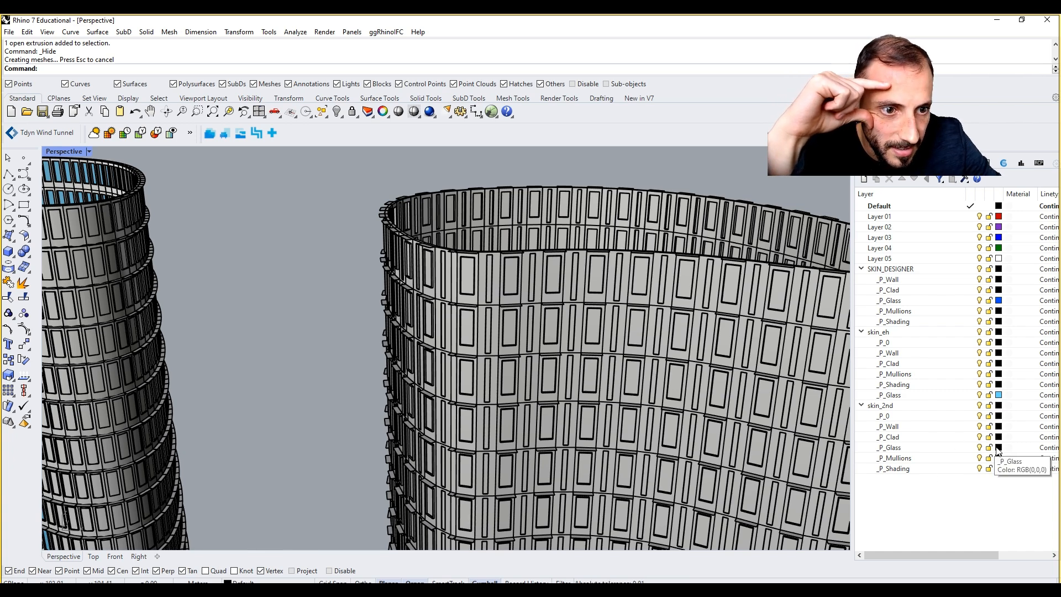
left_click(998, 396)
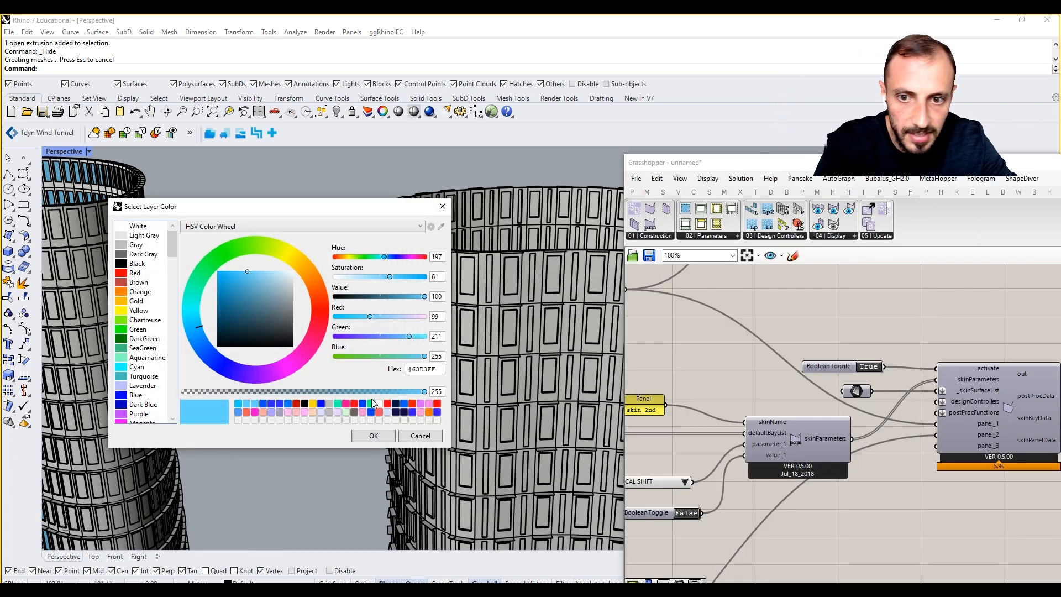
left_click(409, 370)
key("ctrl+c")
left_click(379, 436)
Move the Grasshopper window off the layer list and set the skin_2nd _P_Glass layer colour to #63D3FF.
left_click_drag(823, 163, 820, 496)
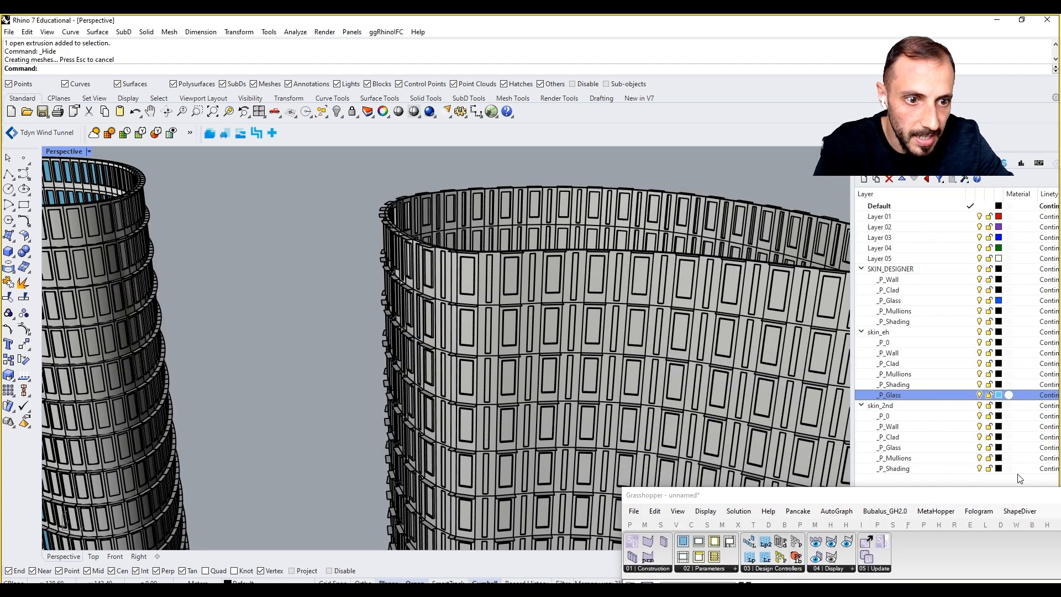
left_click(999, 448)
double_click(435, 370)
key("ctrl+v")
left_click(374, 436)
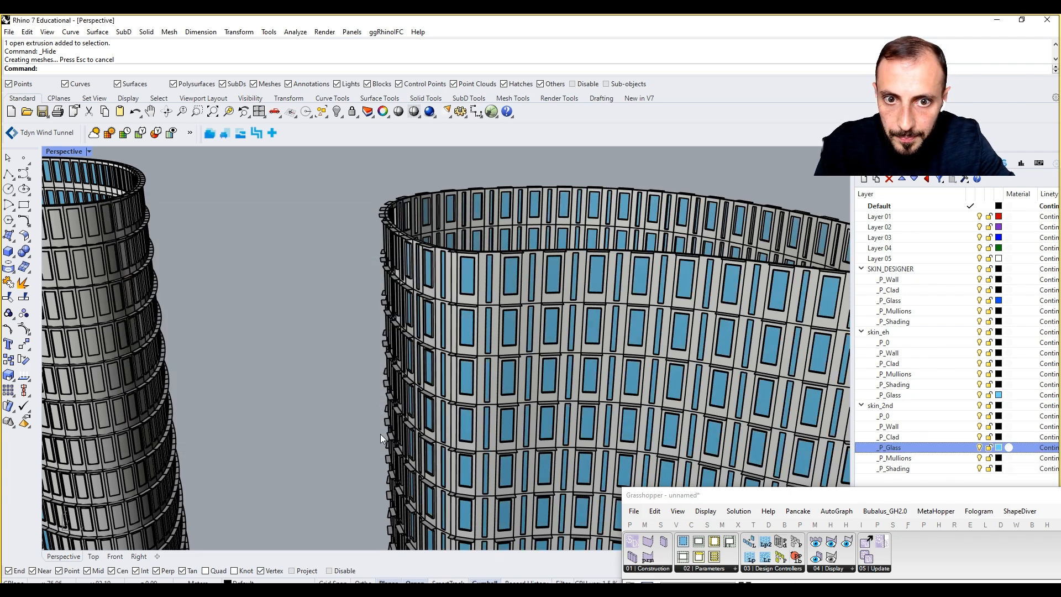
Examine the alternating panels on the second tower up close and bring the Grasshopper canvas back into view.
scroll(360, 393, "up", 3)
left_click_drag(675, 486, 745, 281)
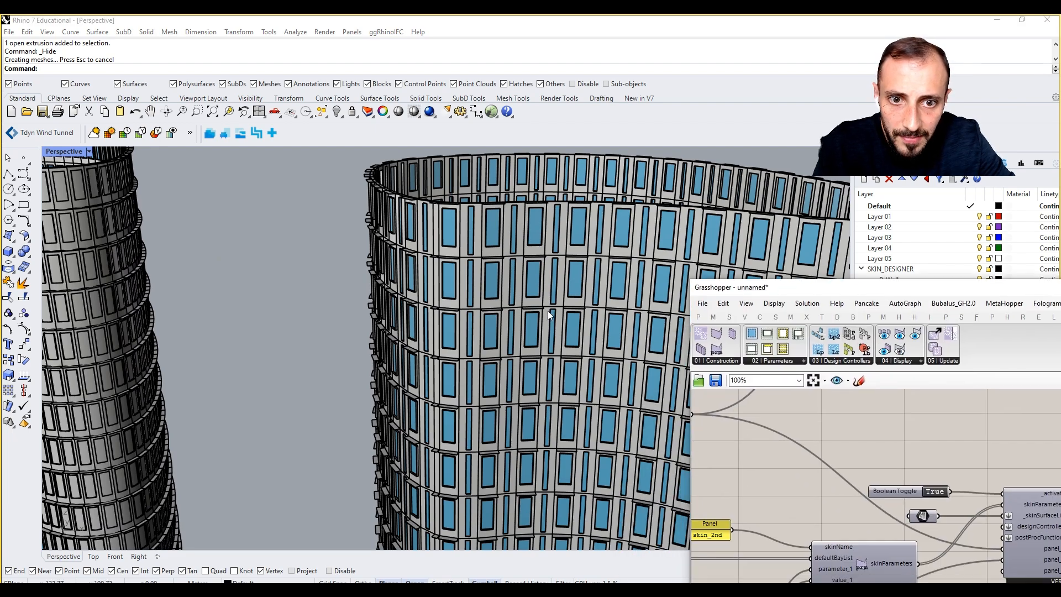
scroll(584, 313, "up", 3)
scroll(464, 316, "down", 5)
scroll(390, 236, "up", 5)
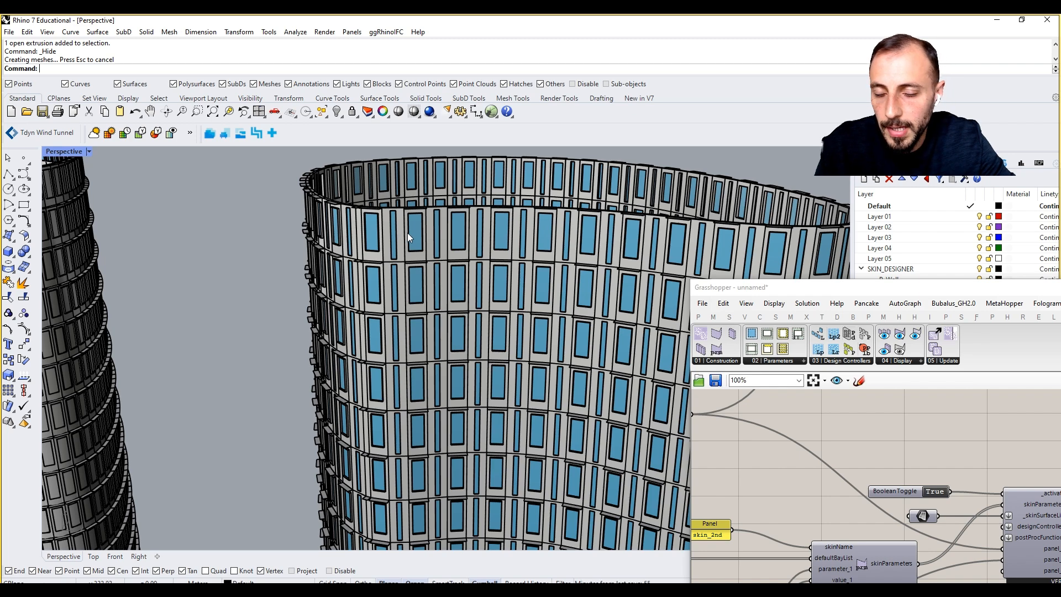
left_click_drag(736, 287, 722, 221)
scroll(442, 353, "down", 5)
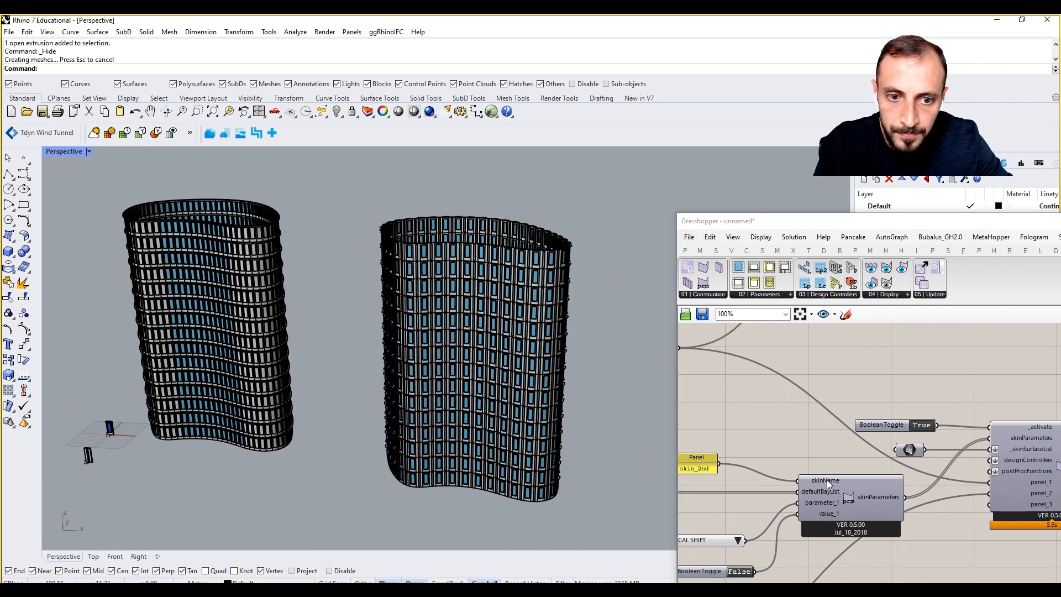
Test the second skin with only Two checked in the bay Value List, inspect the tower's panels, and check One again.
scroll(939, 381, "down", 3)
scroll(782, 439, "up", 6)
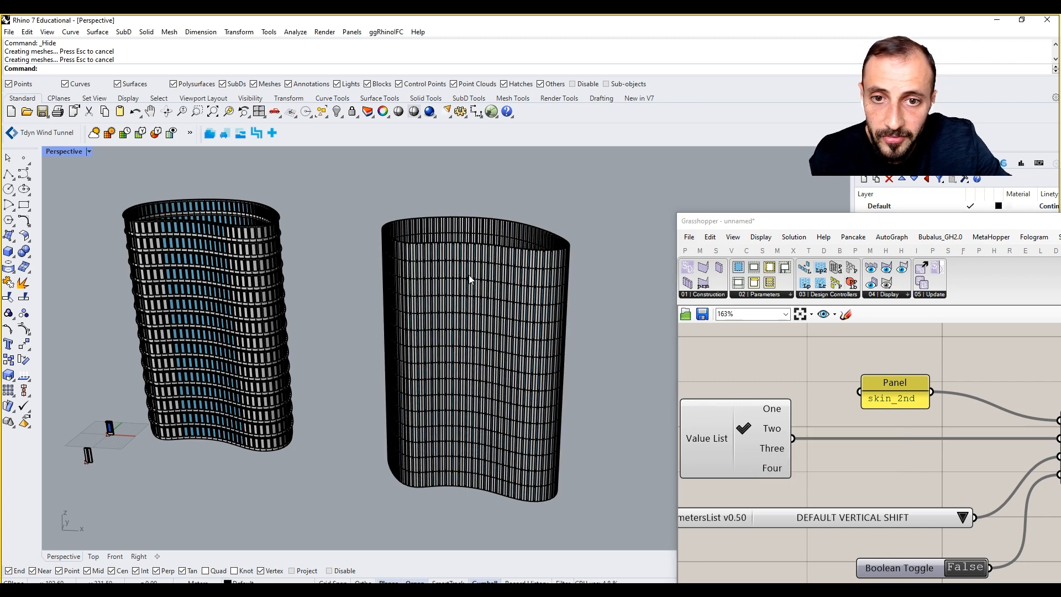
scroll(79, 469, "up", 10)
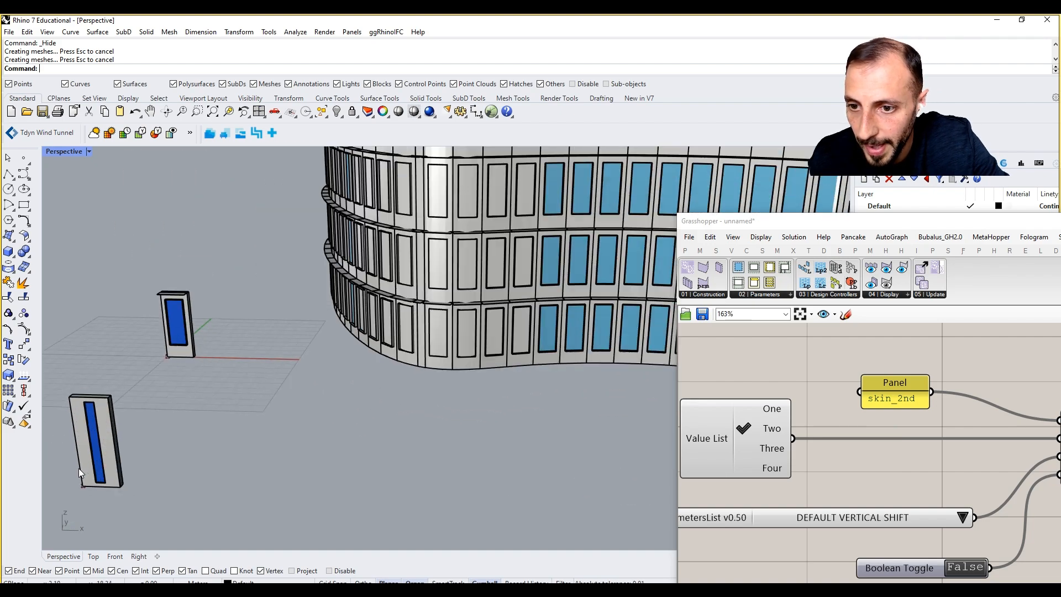
scroll(85, 457, "down", 8)
scroll(320, 329, "up", 6)
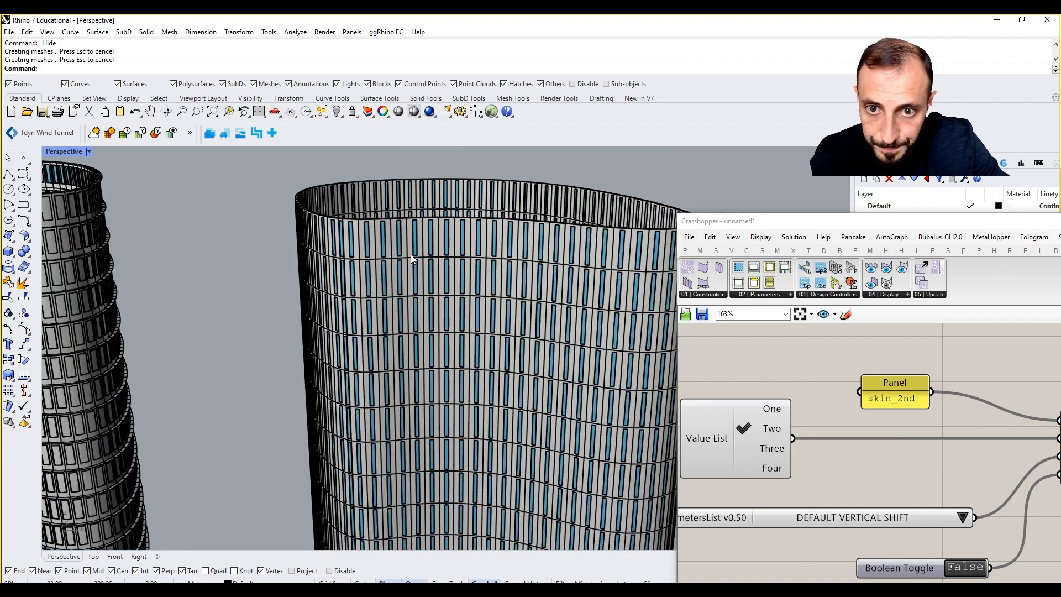
scroll(429, 242, "up", 3)
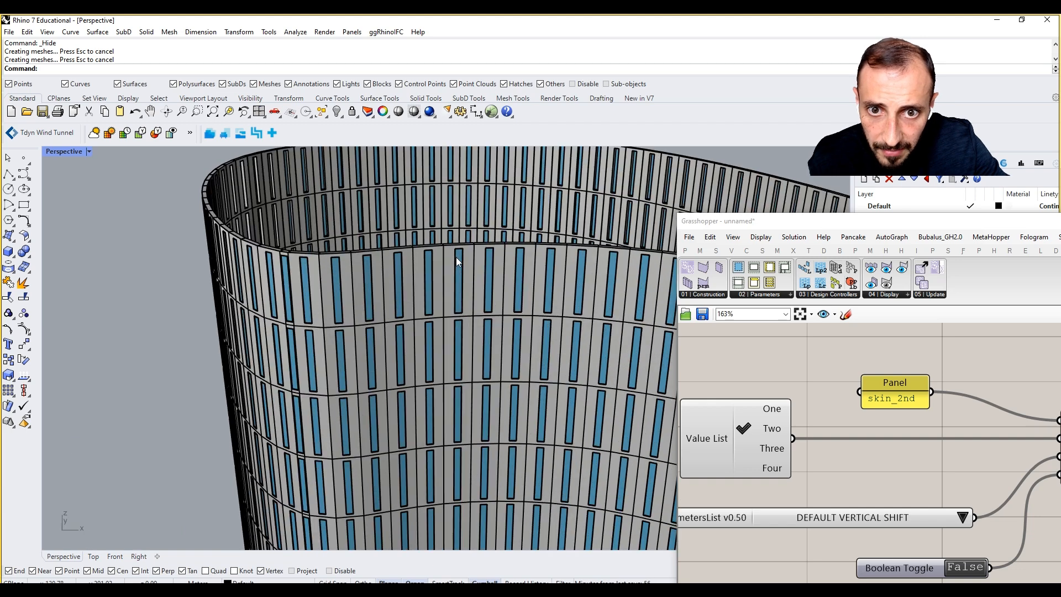
scroll(497, 319, "down", 5)
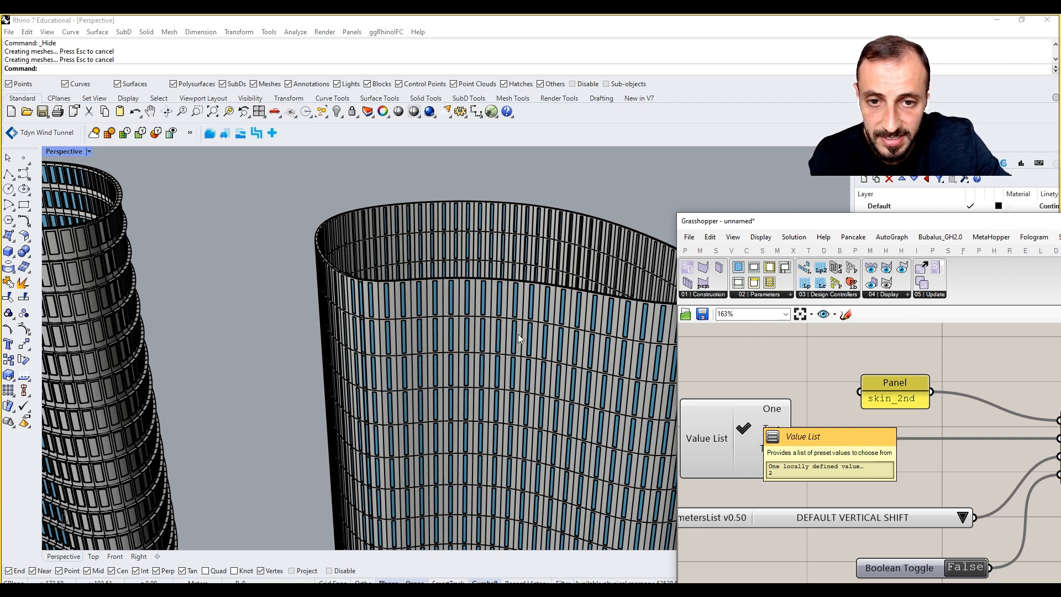
left_click(756, 401)
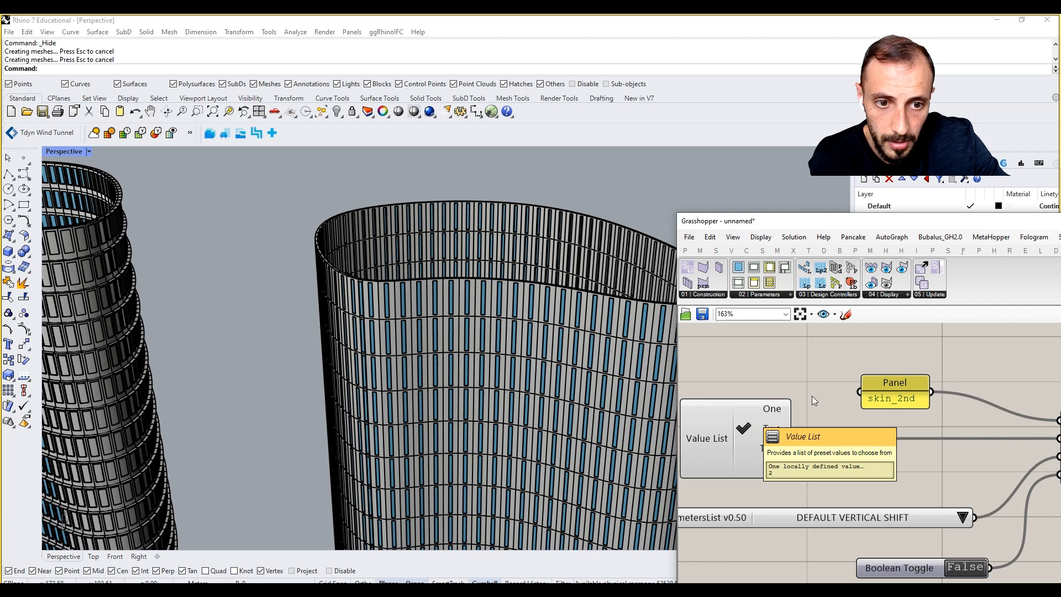
Group the second panel's definition components and move the group further down from the second skin generator.
scroll(796, 364, "down", 5)
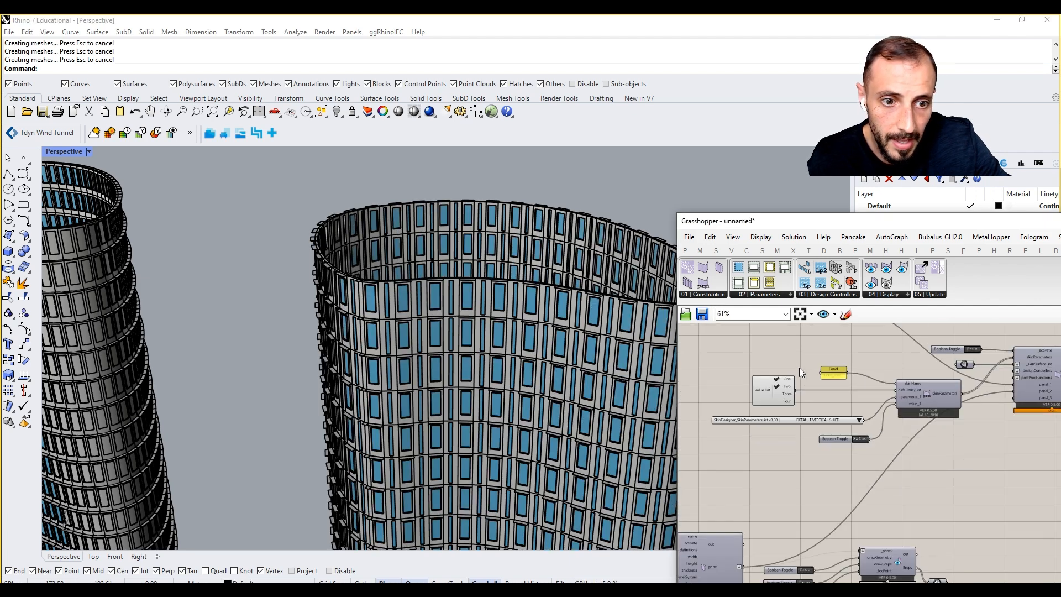
scroll(806, 442, "down", 5)
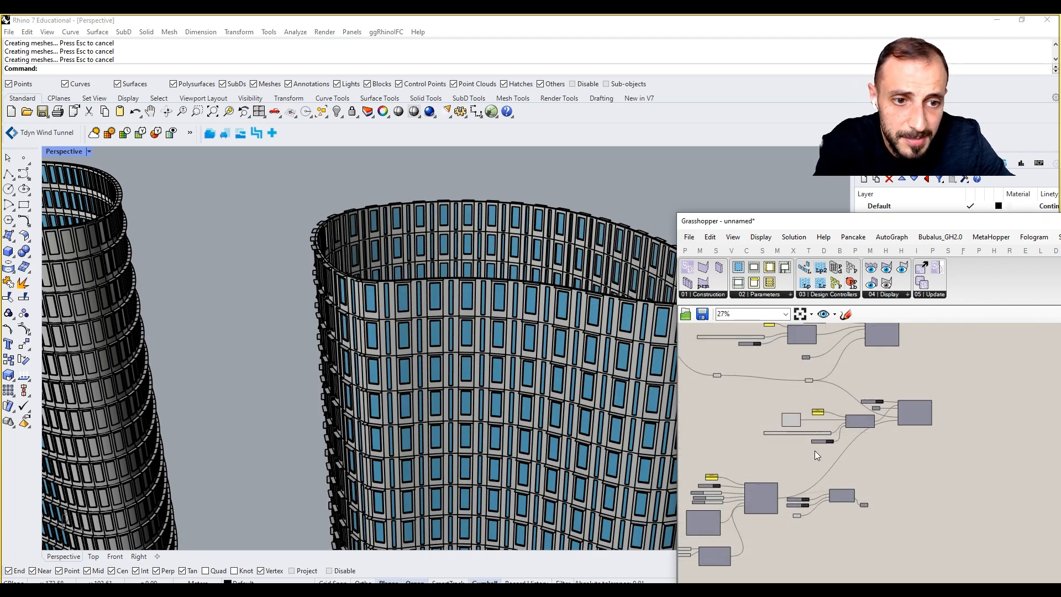
left_click_drag(919, 454, 804, 543)
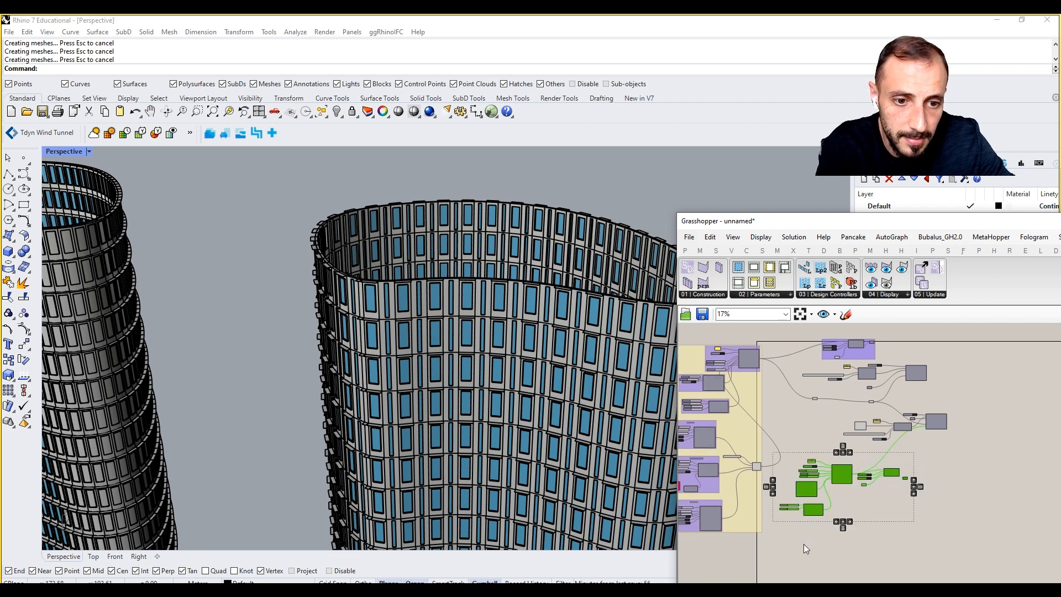
key("ctrl+g")
left_click_drag(864, 511, 866, 532)
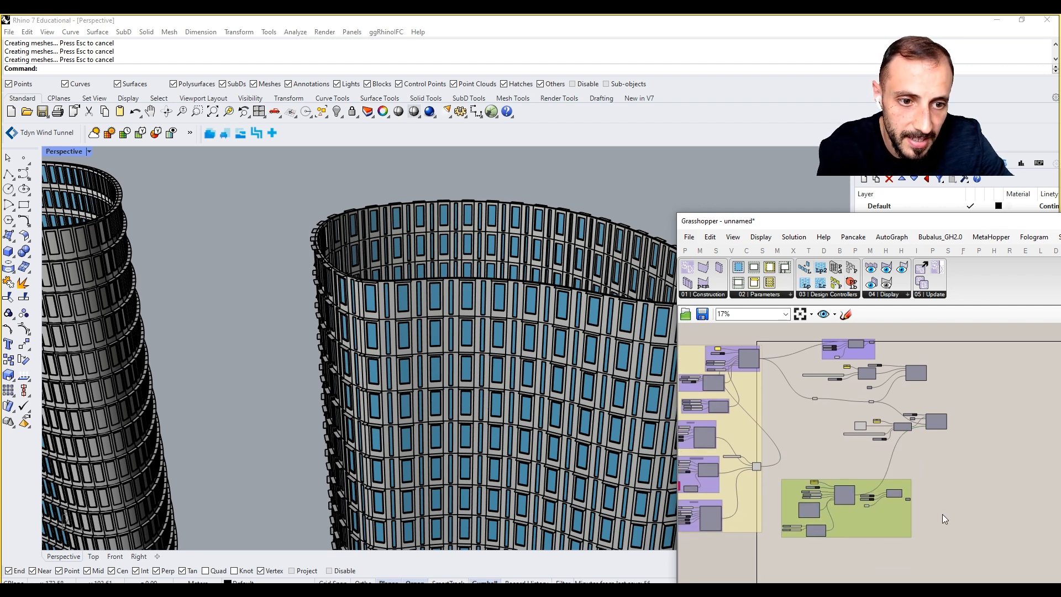
Group the first skin generator's components, then the second skin generator's components as a separate group.
scroll(918, 431, "up", 2)
left_click_drag(937, 369, 830, 425)
left_click_drag(957, 381, 755, 438)
key("ctrl+g")
left_click_drag(1005, 456, 827, 486)
left_click_drag(891, 466, 915, 484)
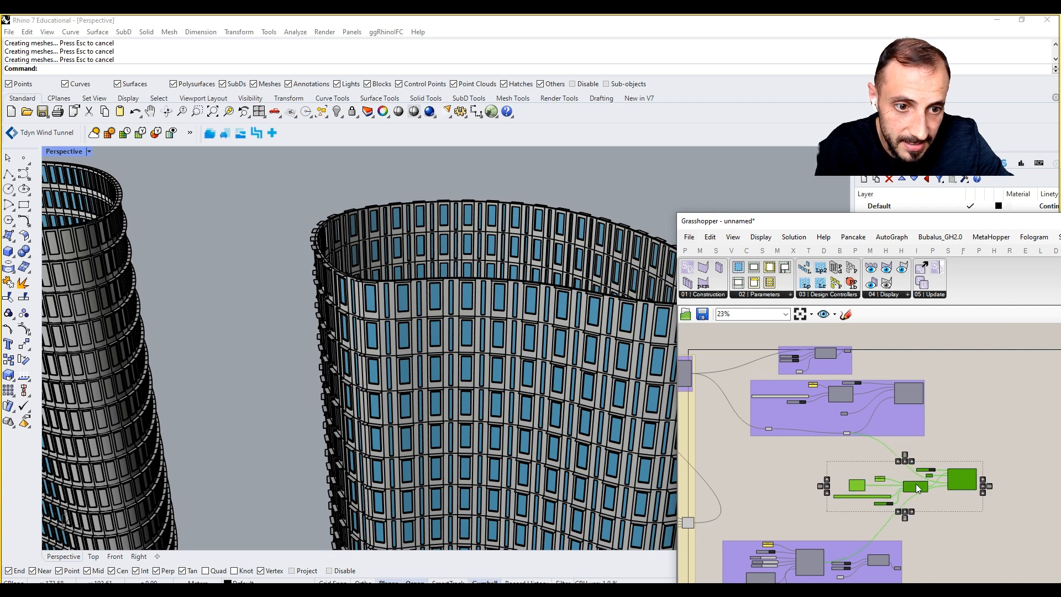
key("ctrl+g")
Recolour the second panel's group and the second skin generator's group red by setting the hue to 360°.
right_click_drag(861, 580, 869, 553)
right_click(869, 555)
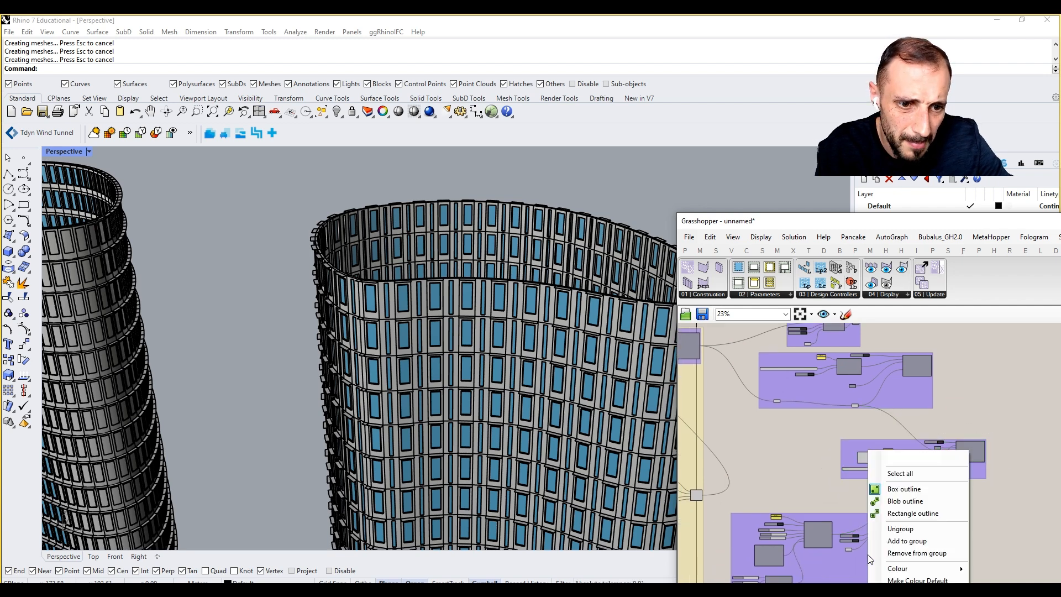
mouse_move(904, 571)
left_click_drag(810, 530, 852, 532)
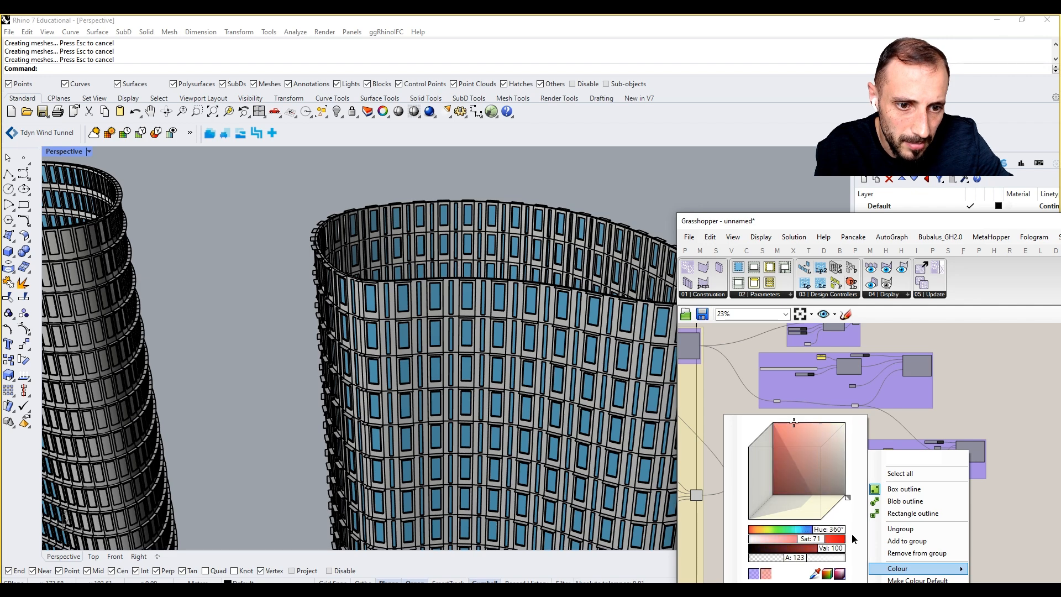
left_click(954, 505)
right_click(957, 476)
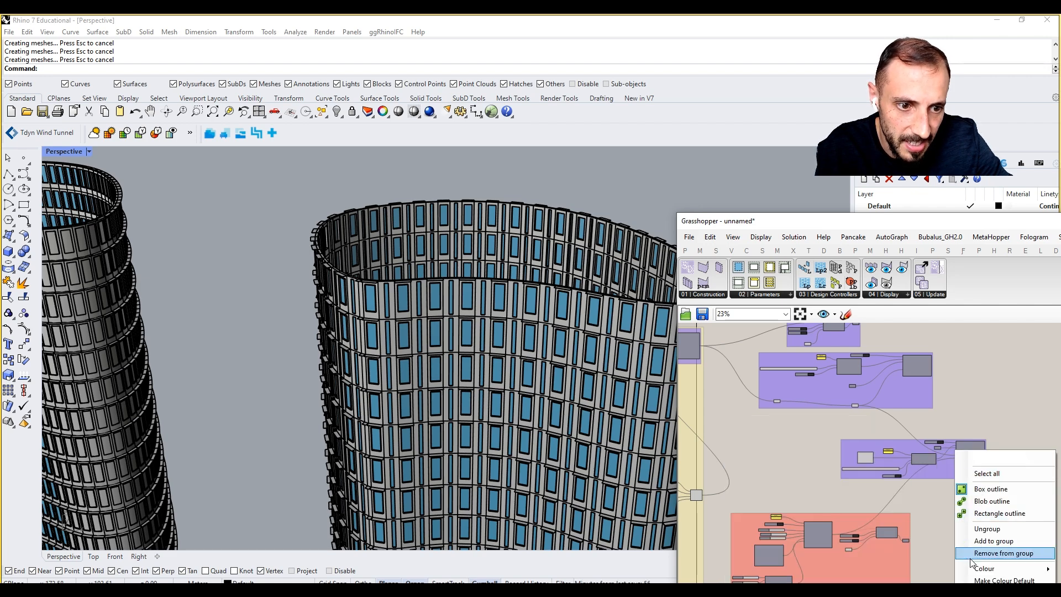
mouse_move(976, 570)
left_click_drag(908, 530, 943, 530)
left_click(779, 462)
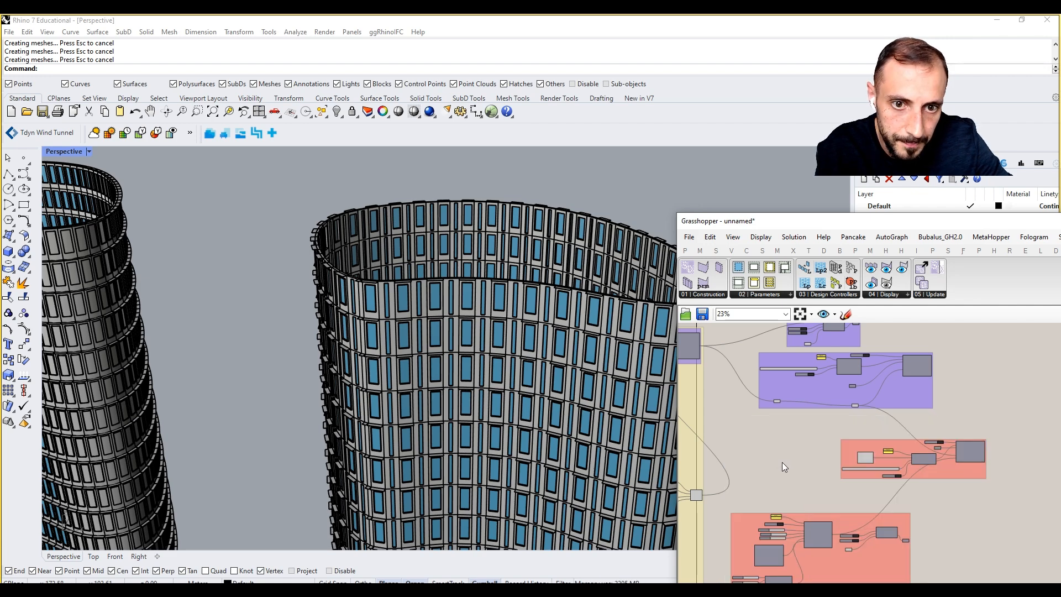
Examine the alternating window panels on the second tower up close and compare both towers from a distance.
right_click_drag(437, 344, 393, 296, "shift")
scroll(397, 315, "down", 6)
scroll(407, 289, "up", 8)
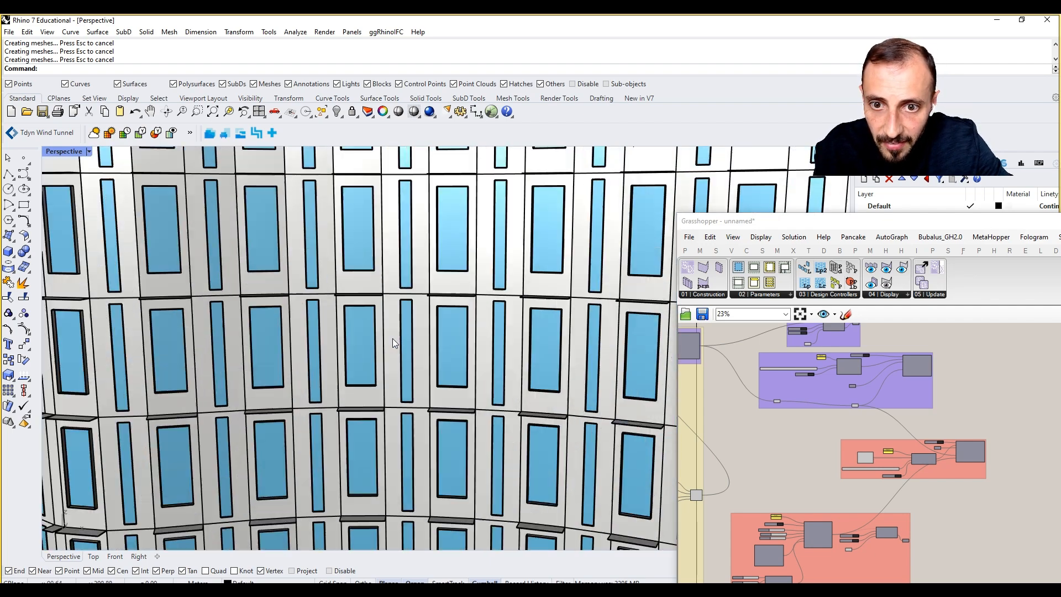
scroll(406, 289, "down", 2)
right_click_drag(404, 293, 396, 343)
scroll(396, 344, "down", 6)
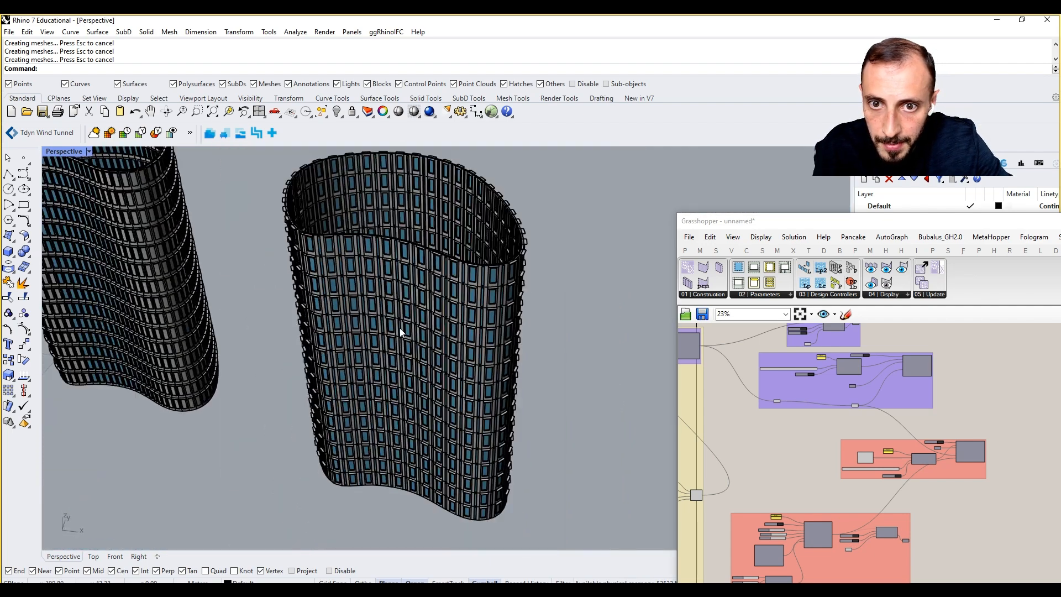
scroll(407, 228, "up", 10)
scroll(475, 294, "down", 8)
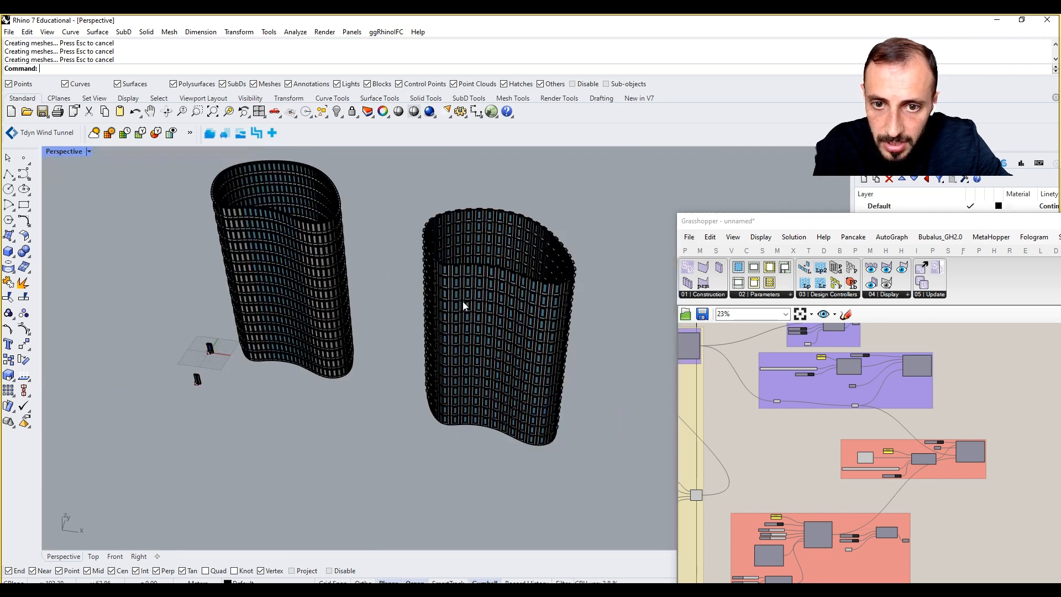
scroll(191, 379, "up", 3)
Move the narrow-window sample panel from beside the first tower to the base of the second tower.
left_click_drag(181, 357, 620, 479)
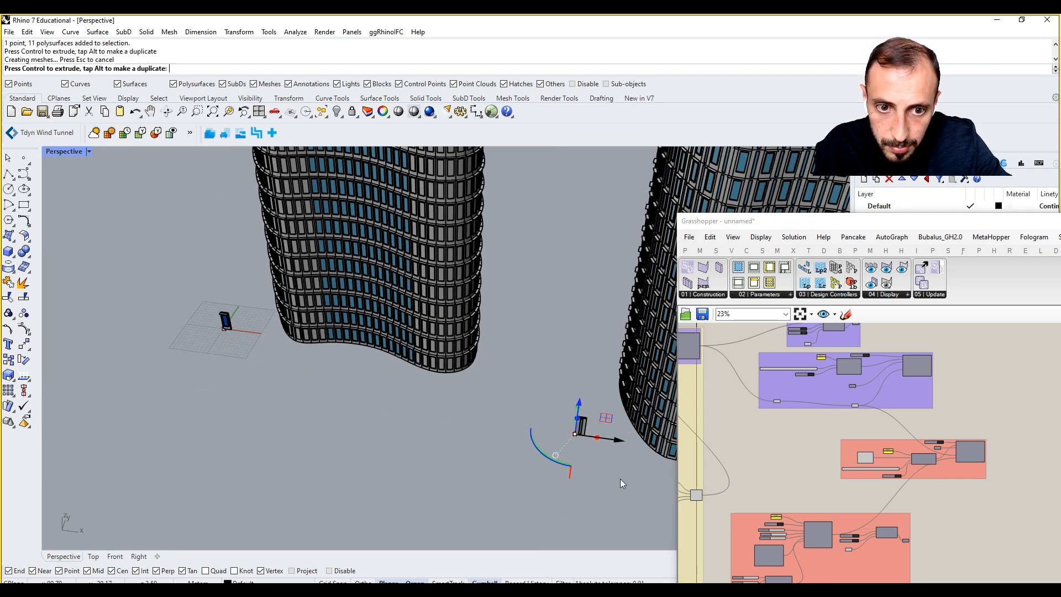
right_click_drag(641, 484, 549, 470, "shift")
left_click(549, 470)
right_click_drag(555, 433, 579, 400)
scroll(579, 399, "up", 7)
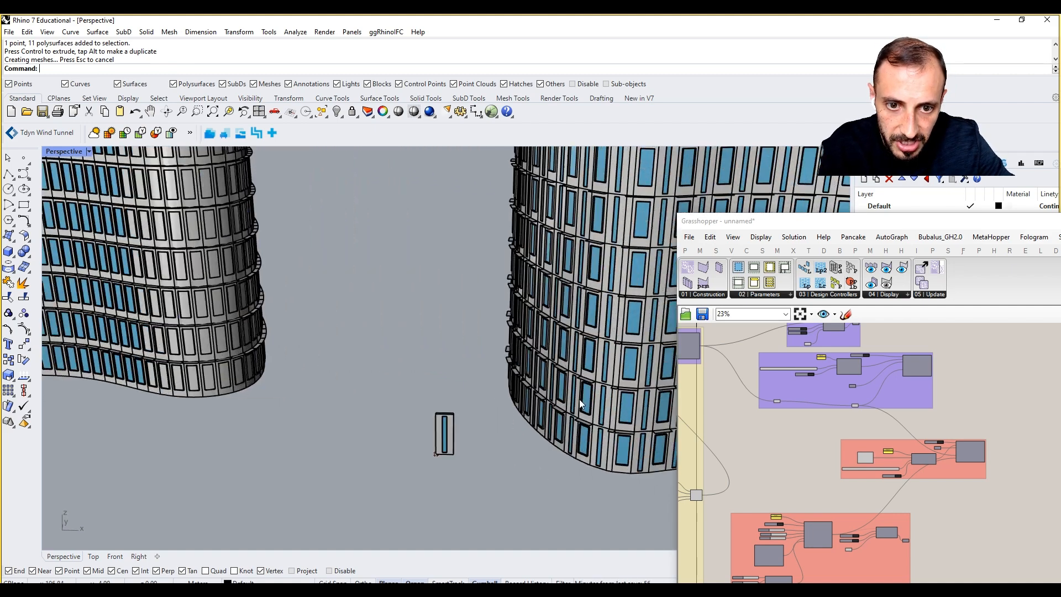
Add a number slider set to 1.0 and connect it to the fromLeft input of the second panel's window system.
right_click_drag(826, 441, 755, 493)
scroll(940, 390, "down", 3)
scroll(879, 470, "up", 7)
scroll(754, 493, "down", 5)
scroll(837, 429, "up", 5)
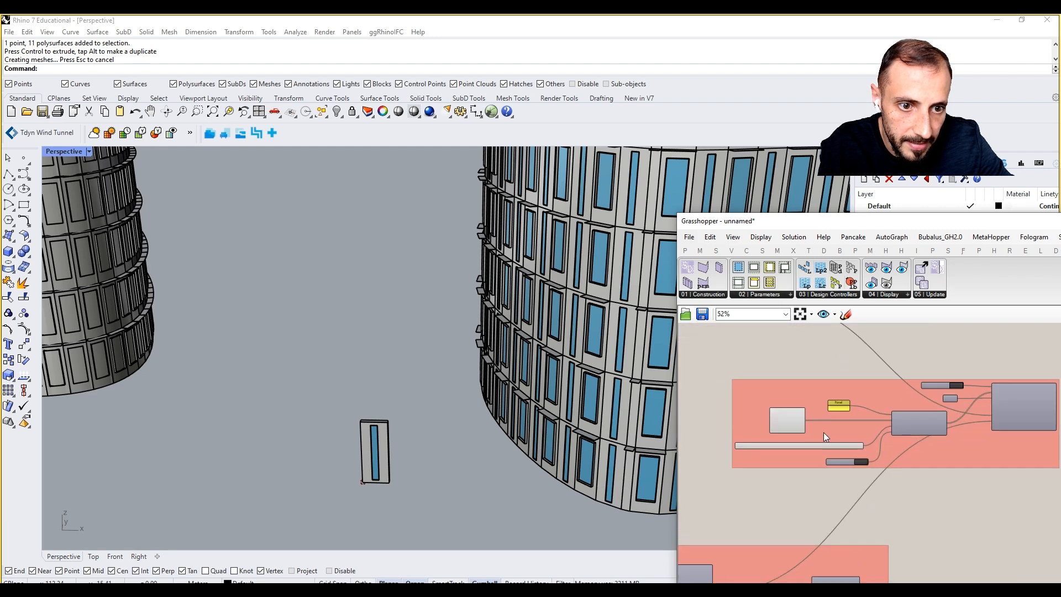
right_click_drag(824, 434, 866, 408)
right_click_drag(780, 490, 895, 408)
right_click_drag(739, 480, 851, 402)
scroll(751, 440, "up", 4)
scroll(806, 508, "up", 2)
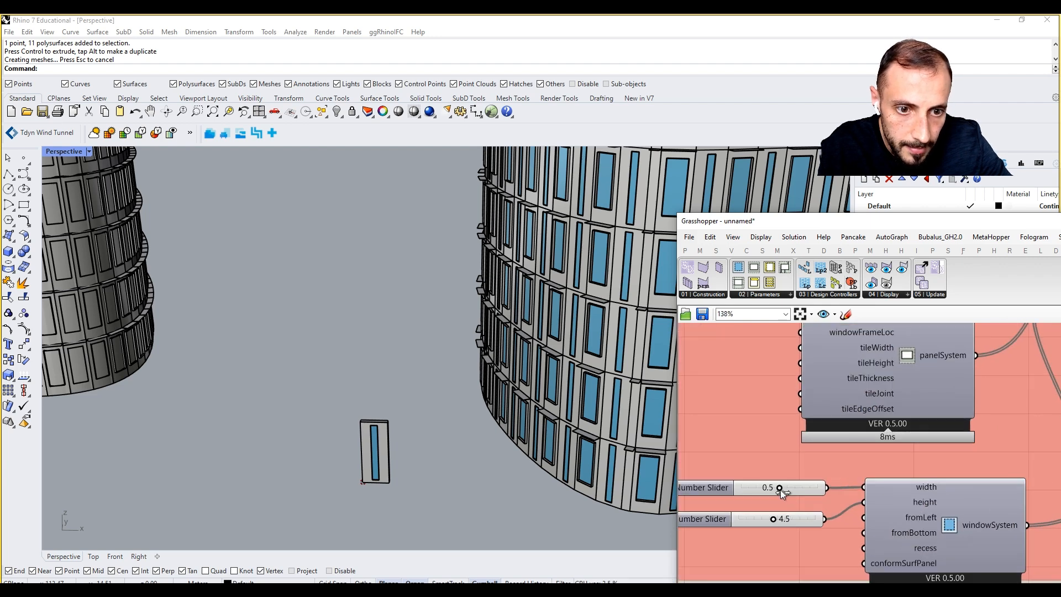
right_click_drag(782, 582, 793, 548)
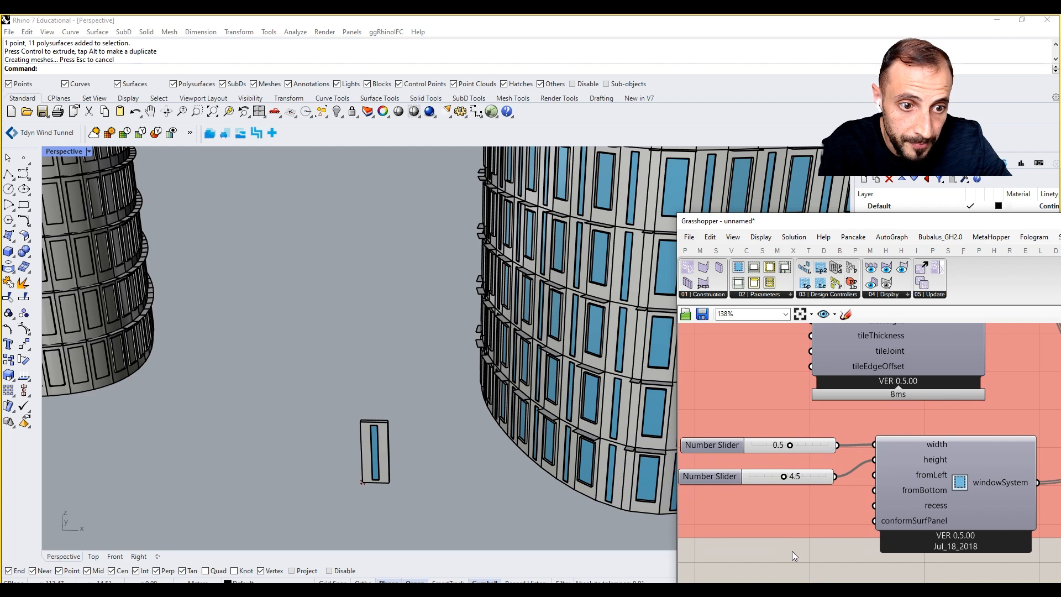
double_click(799, 541)
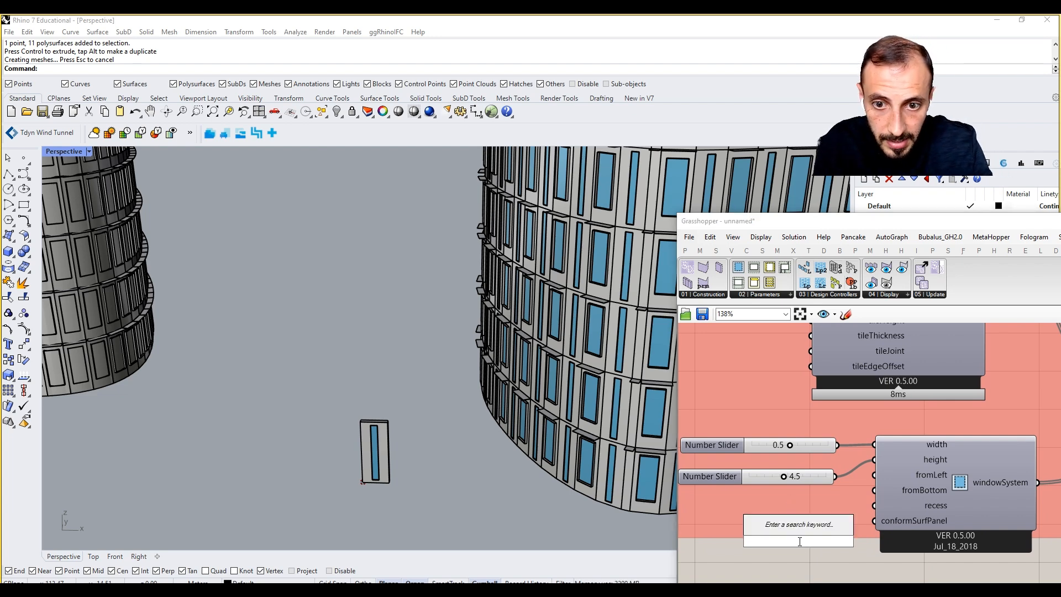
type("1")
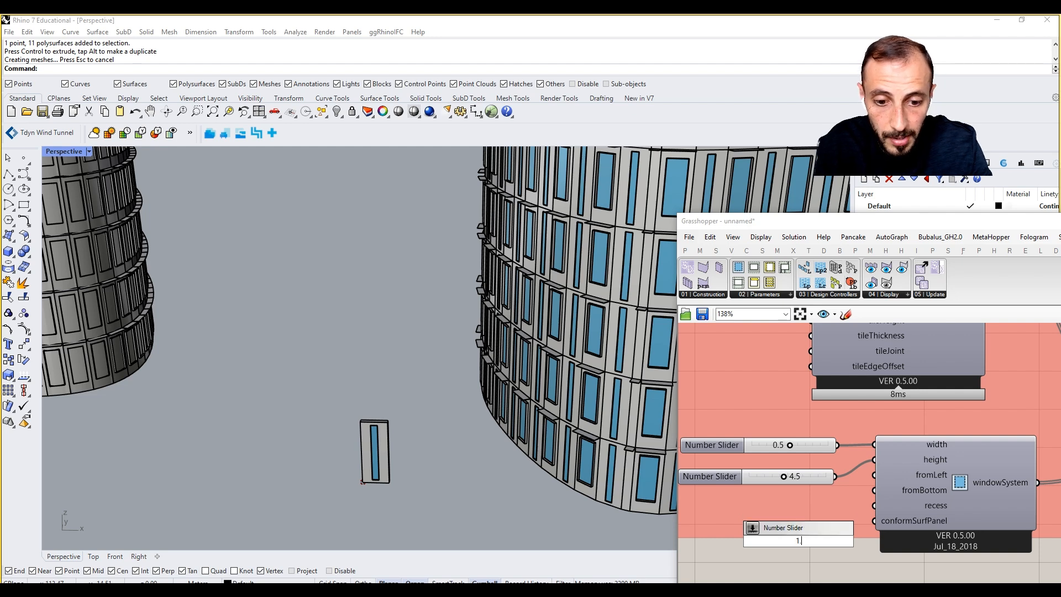
key("Return")
left_click_drag(798, 542, 761, 496)
left_click_drag(839, 496, 876, 475)
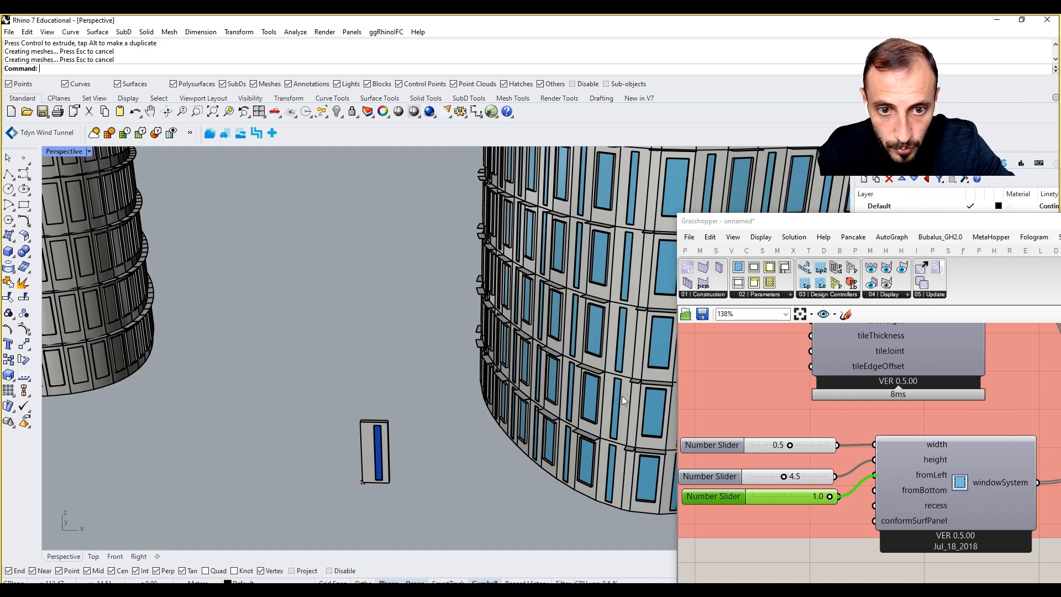
right_click_drag(569, 358, 438, 431)
scroll(467, 371, "down", 6)
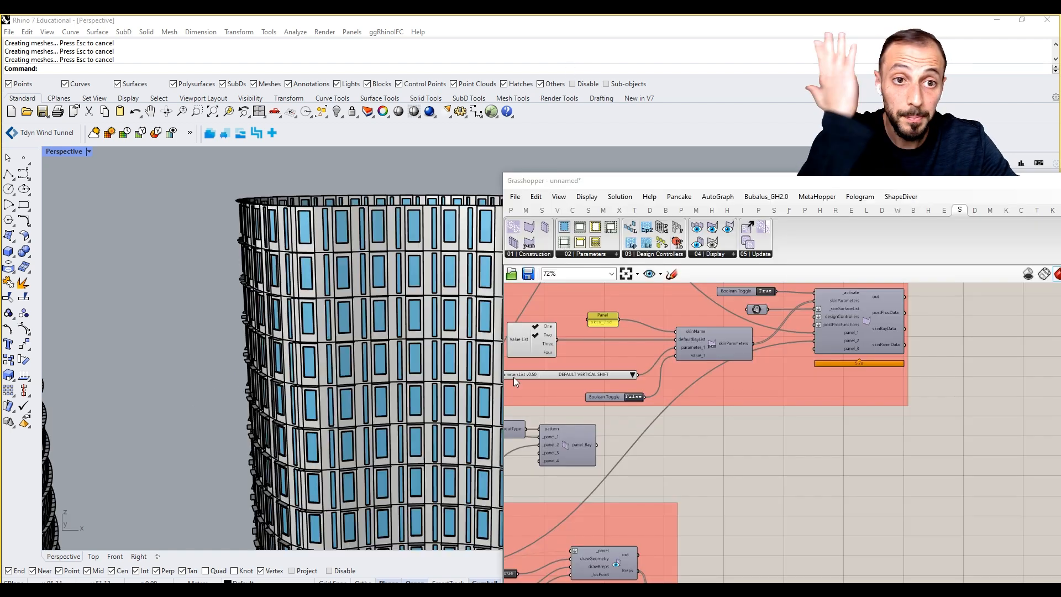
Place a SkinDesigner_LayoutController component on the empty canvas below the second skin generator's group.
right_click_drag(826, 423, 822, 445)
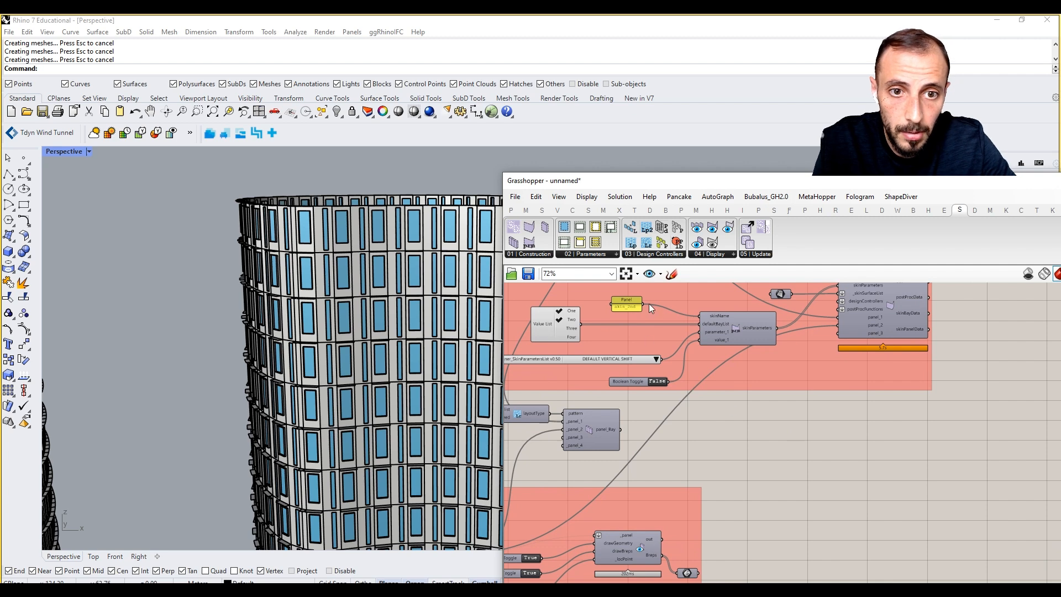
left_click(662, 256)
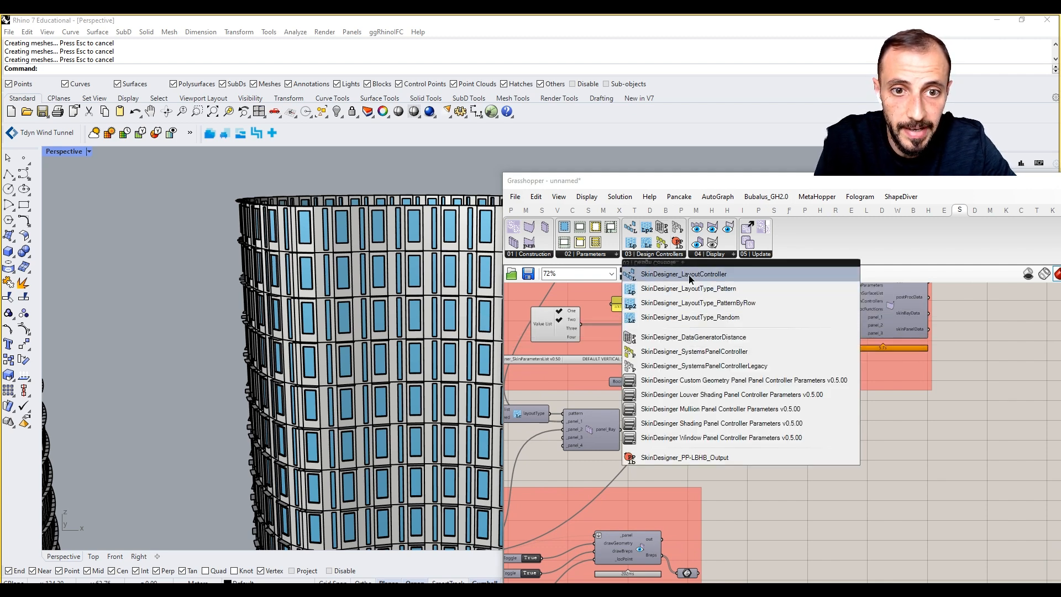
left_click_drag(689, 274, 816, 449)
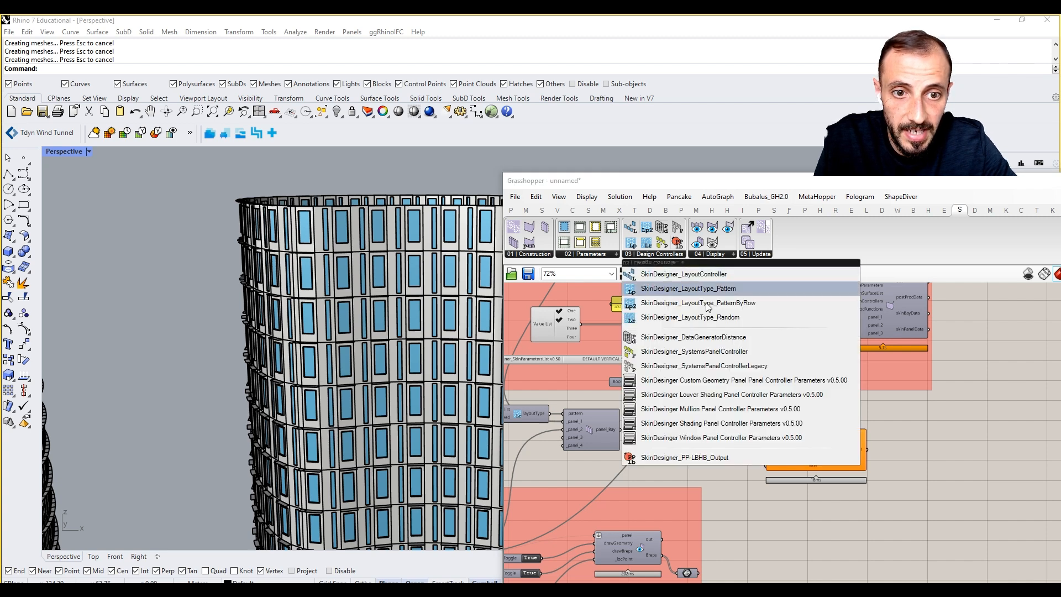
scroll(809, 456, "up", 2)
left_click_drag(818, 453, 859, 450)
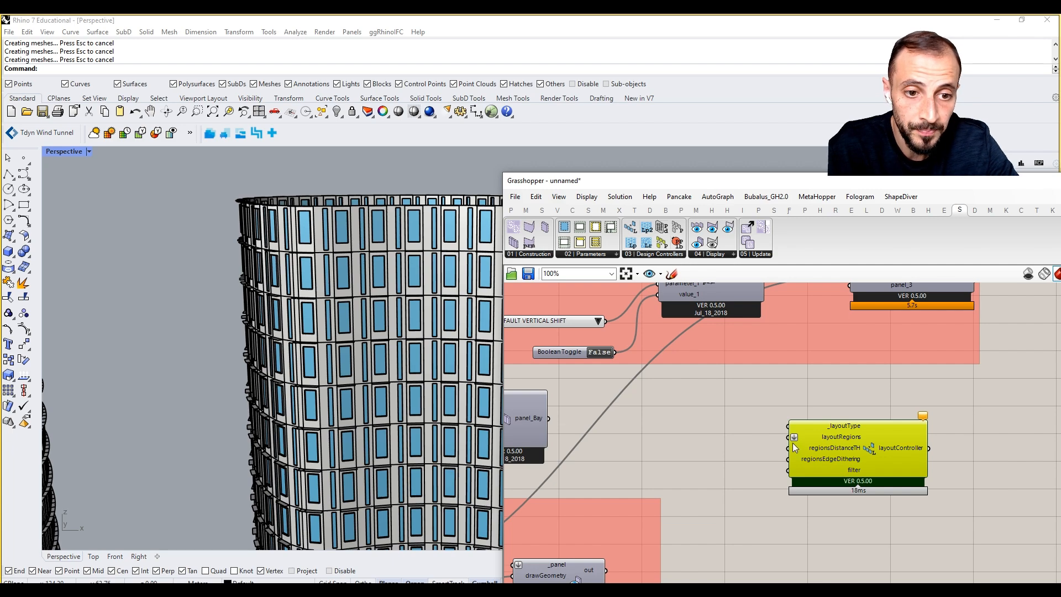
Add a SkinDesigner_LayoutType_Random component and connect its layoutType output to the layout controller's _layoutType input.
scroll(326, 369, "down", 5)
right_click_drag(326, 381, 346, 320)
scroll(315, 333, "down", 3)
scroll(344, 336, "up", 5)
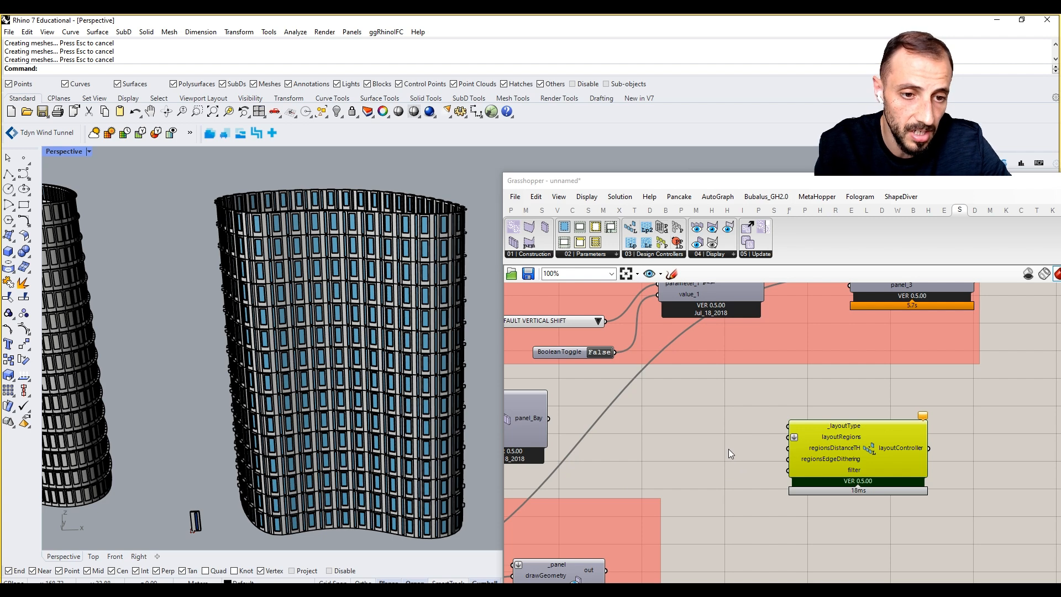
right_click_drag(729, 449, 728, 496)
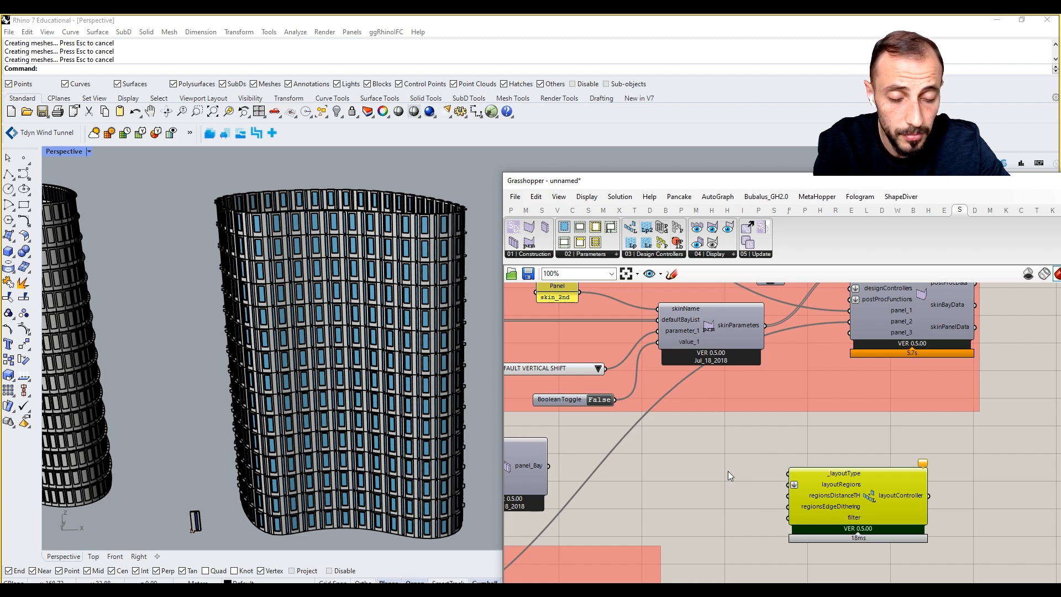
left_click(665, 256)
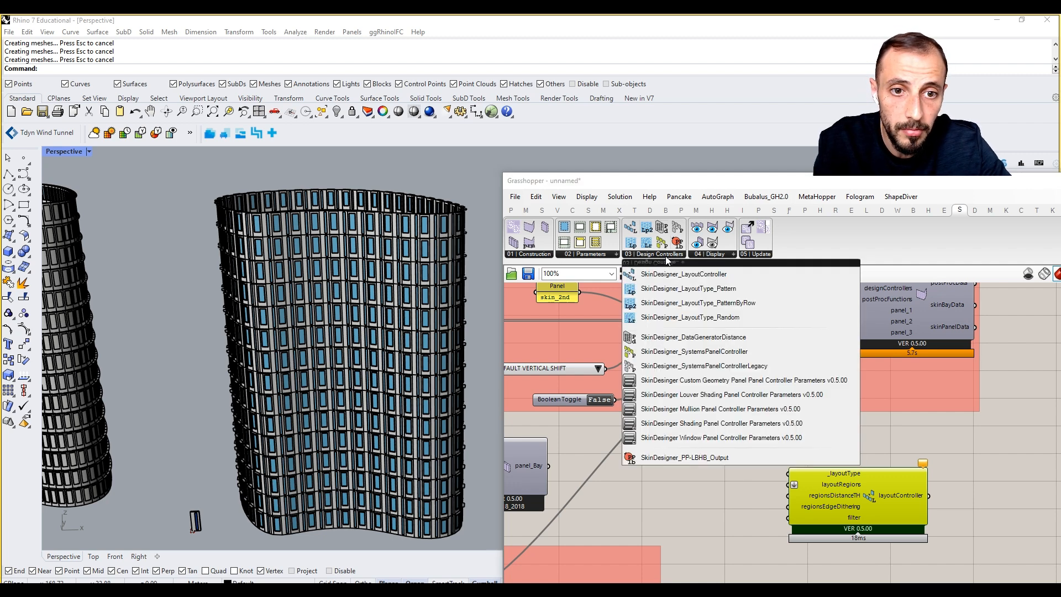
left_click(694, 317)
left_click(716, 482)
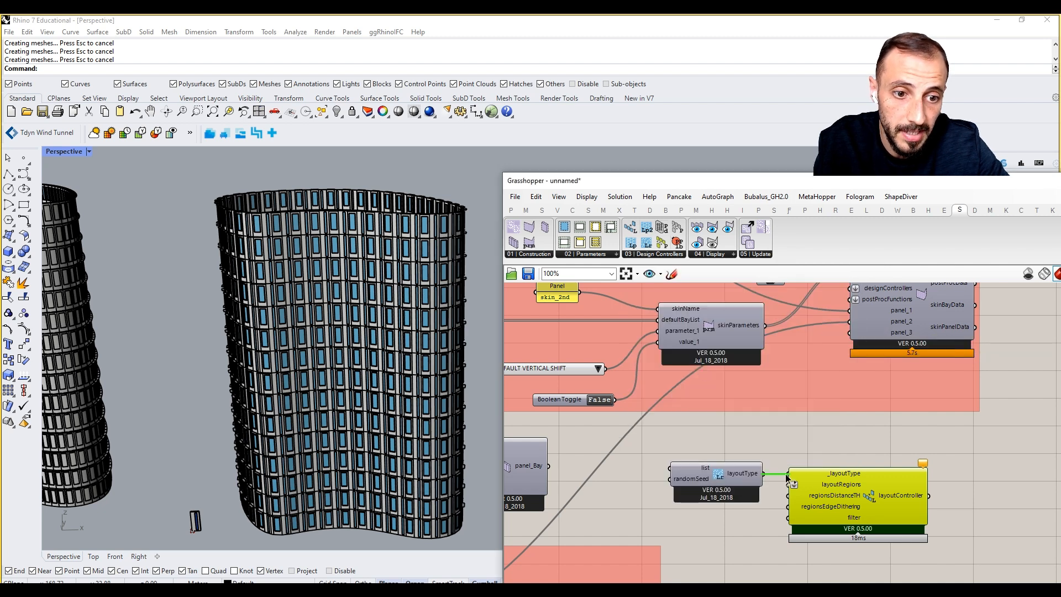
left_click_drag(785, 479, 789, 474)
Connect the layout controller to the second skin generator's designControllers input and inspect the panel distribution on the tower.
left_click_drag(909, 507, 846, 332)
scroll(919, 446, "down", 1)
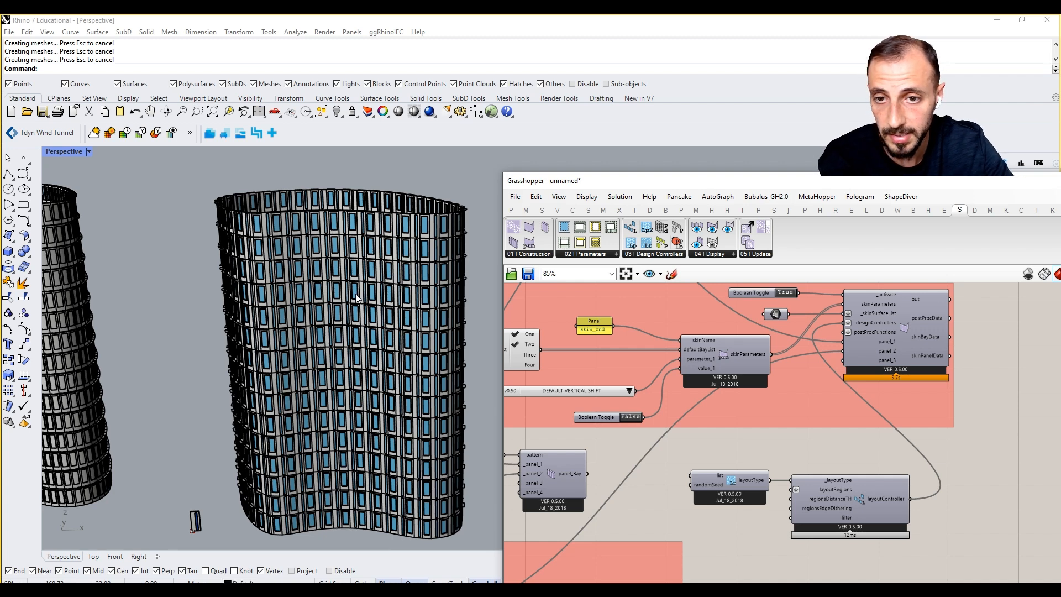
left_click(358, 259)
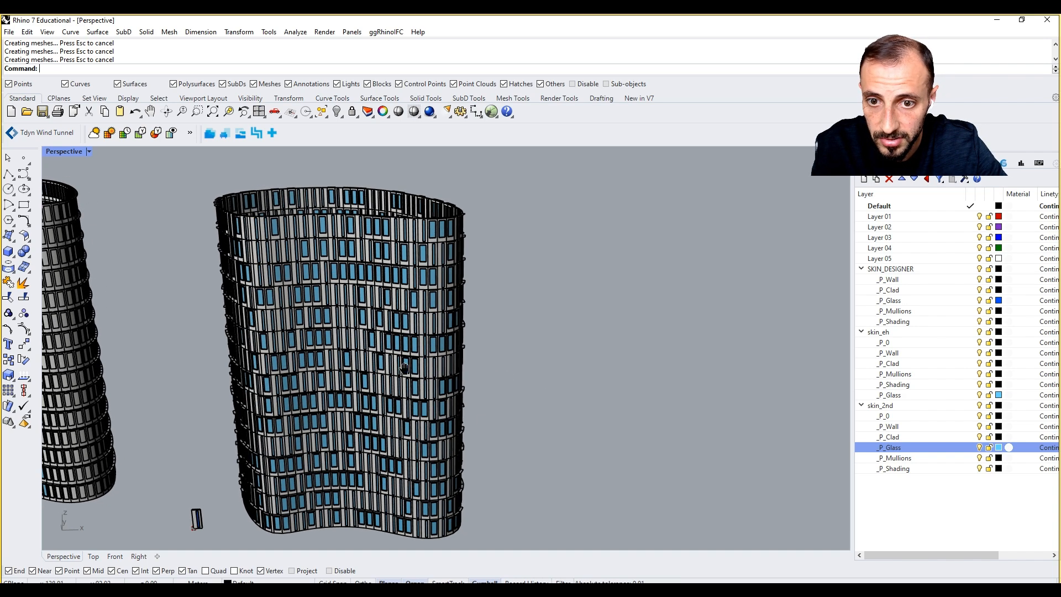
scroll(433, 288, "up", 5)
Feed the random layout's randomSeed input from a new number slider set to 5, and shift the layout components aside.
key("alt+Tab")
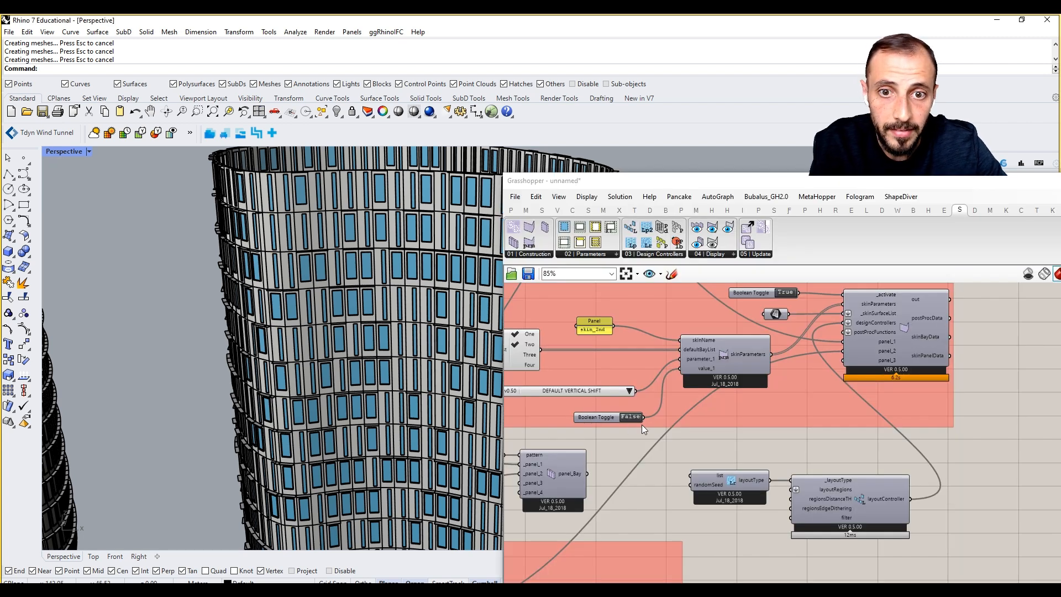
scroll(702, 470, "up", 3)
mouse_move(711, 465)
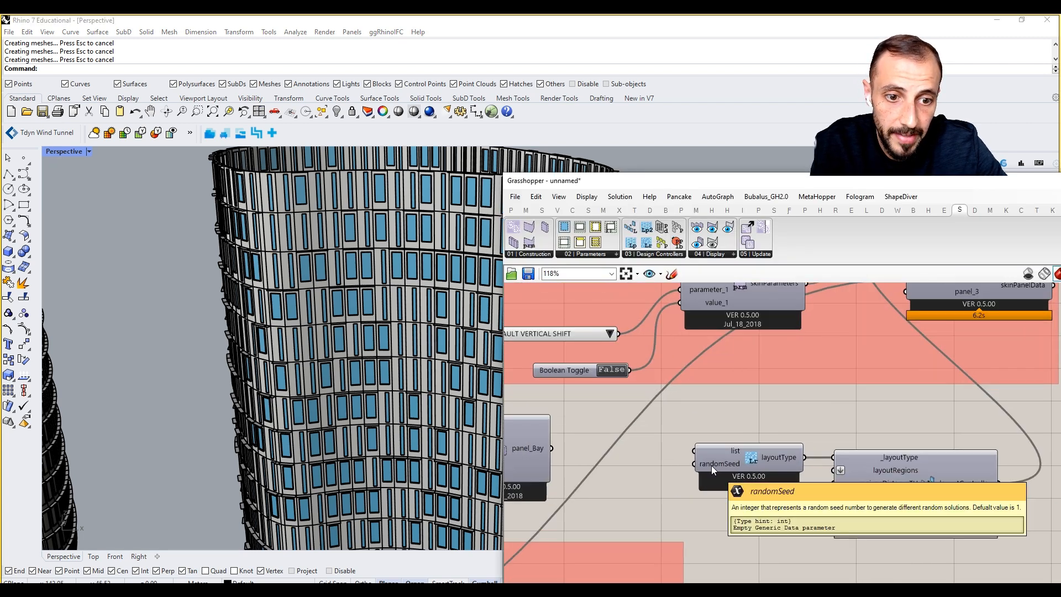
double_click(649, 474)
type("5")
key("Return")
left_click_drag(880, 436, 785, 471)
left_click_drag(785, 469, 872, 474)
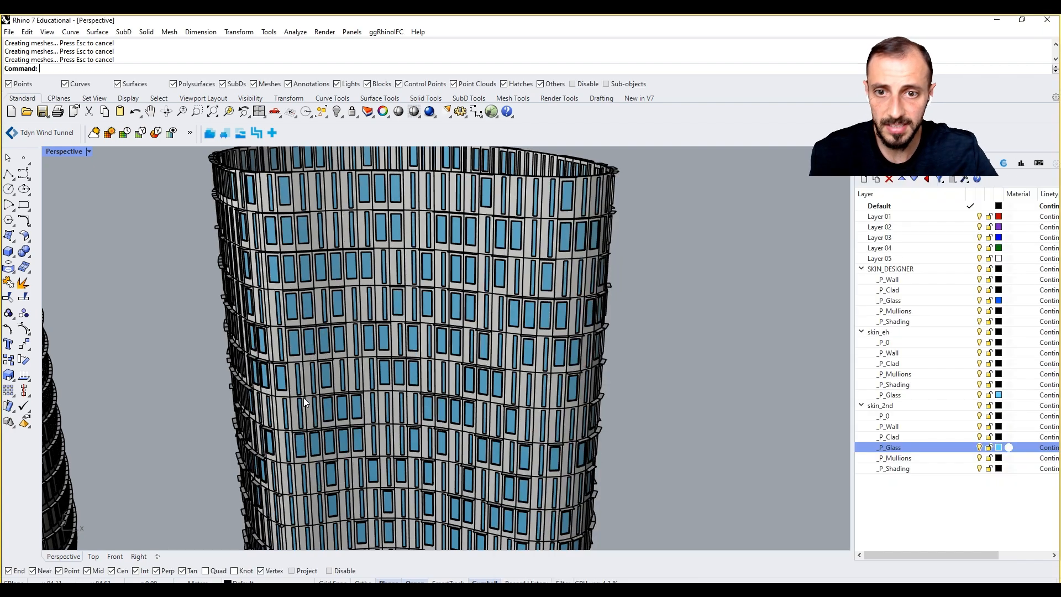
Examine the randomly distributed panels on the whole second tower and bring the Grasshopper canvas back into view.
scroll(304, 397, "down", 5)
scroll(390, 380, "down", 3)
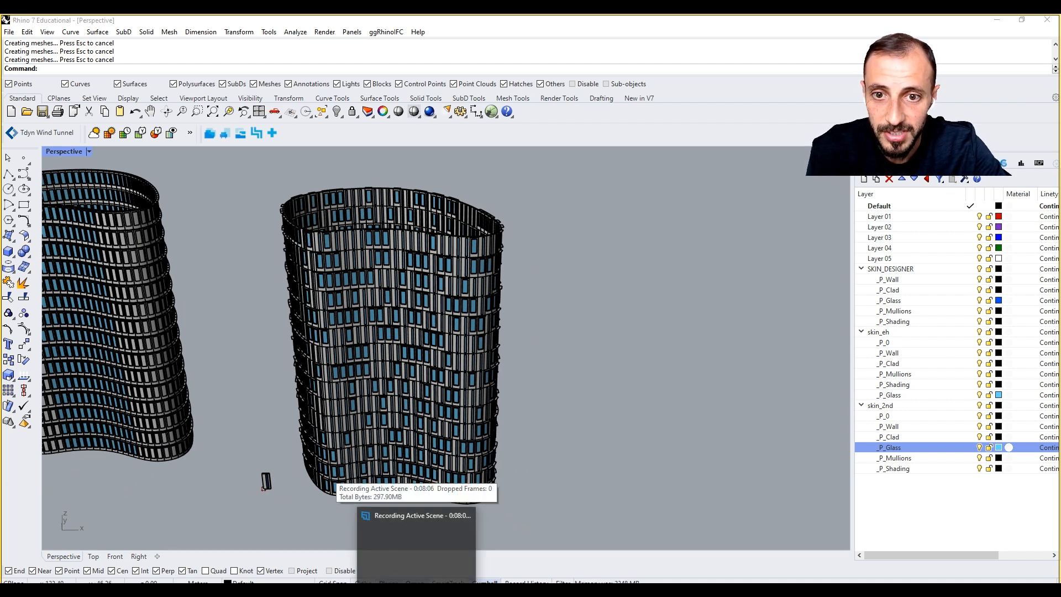
left_click(418, 589)
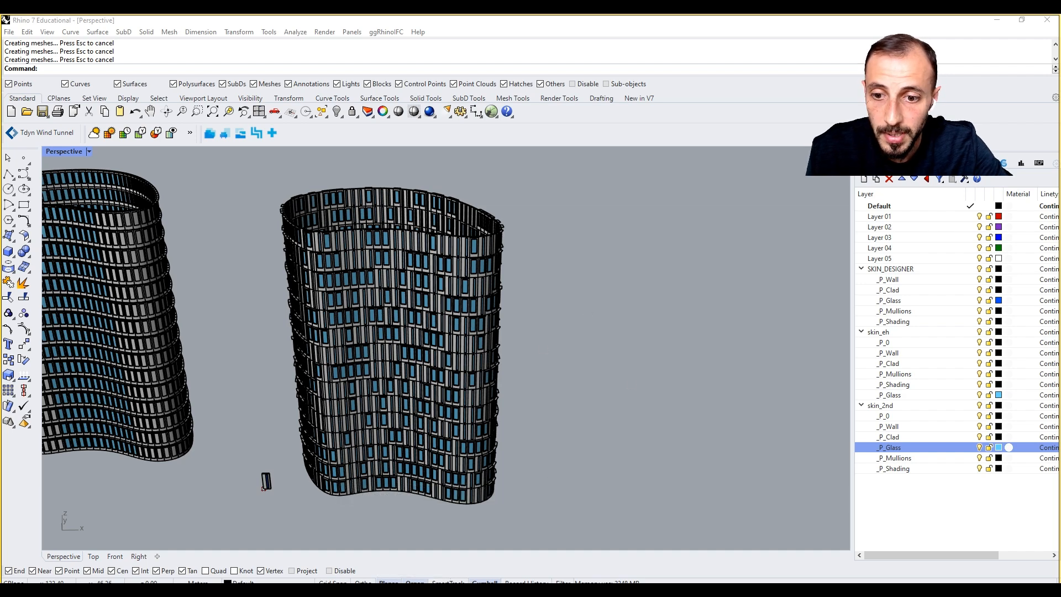
left_click(419, 589)
mouse_move(444, 384)
right_mouse_down()
mouse_move(429, 343)
mouse_move(432, 375)
right_mouse_up()
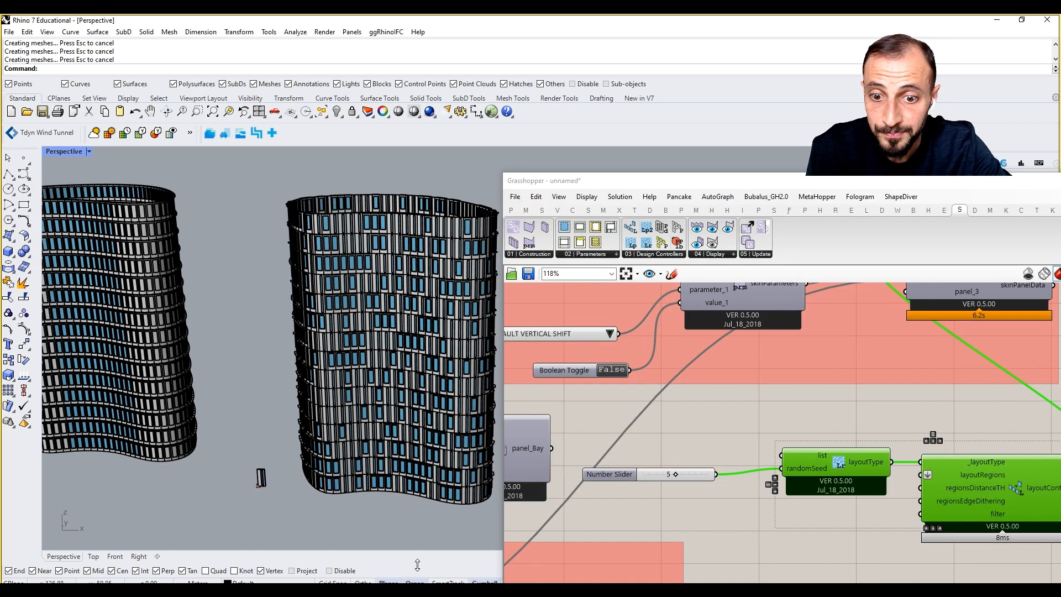